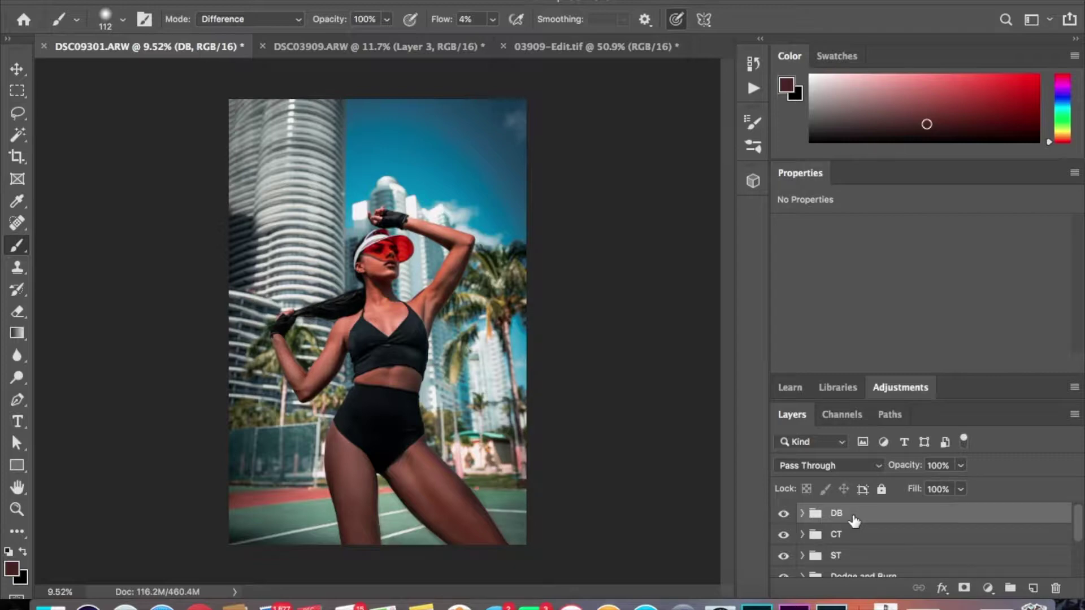
# Toggle the DB group's visibility to compare its effect on the photo and delete the group.
pyautogui.click(783, 514)
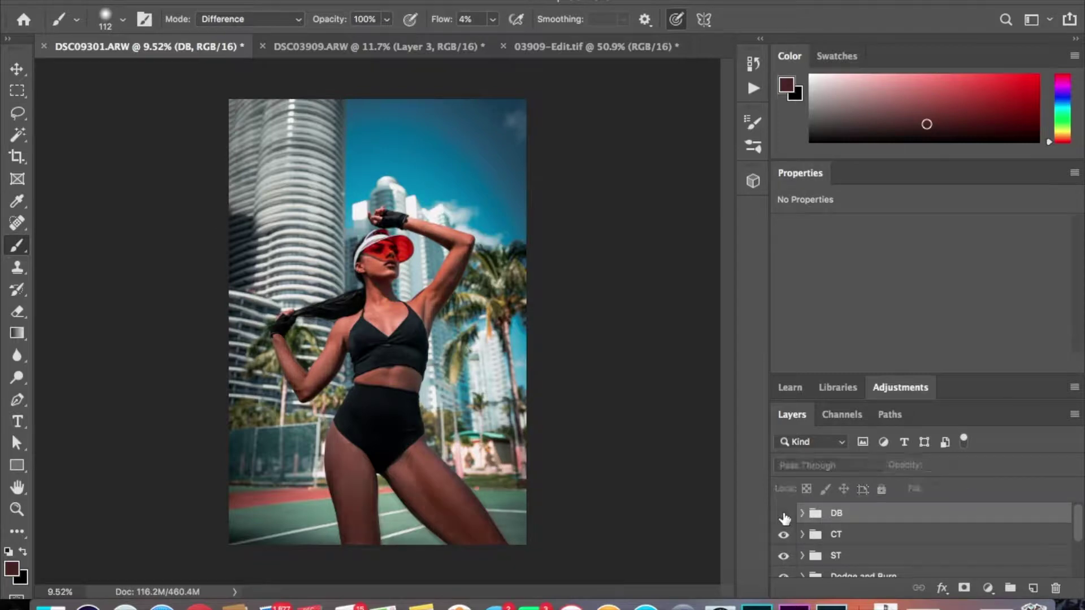
pyautogui.click(784, 514)
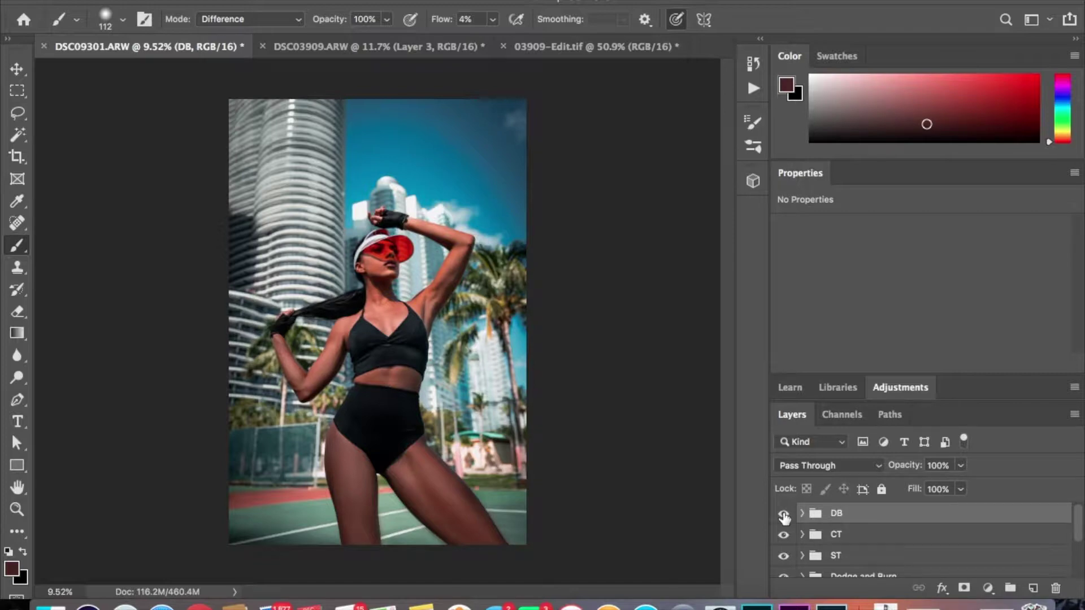
pyautogui.click(783, 514)
pyautogui.click(784, 514)
pyautogui.click(784, 516)
pyautogui.click(783, 515)
pyautogui.press('Delete')
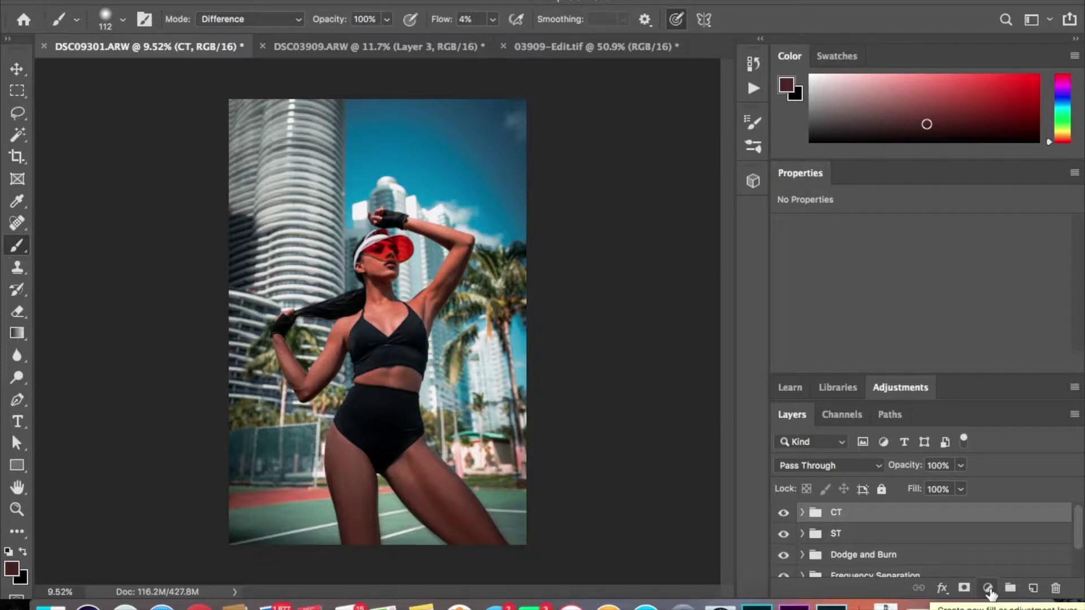
# Add a Curves adjustment layer above the CT group and duplicate it.
pyautogui.click(989, 588)
pyautogui.click(972, 348)
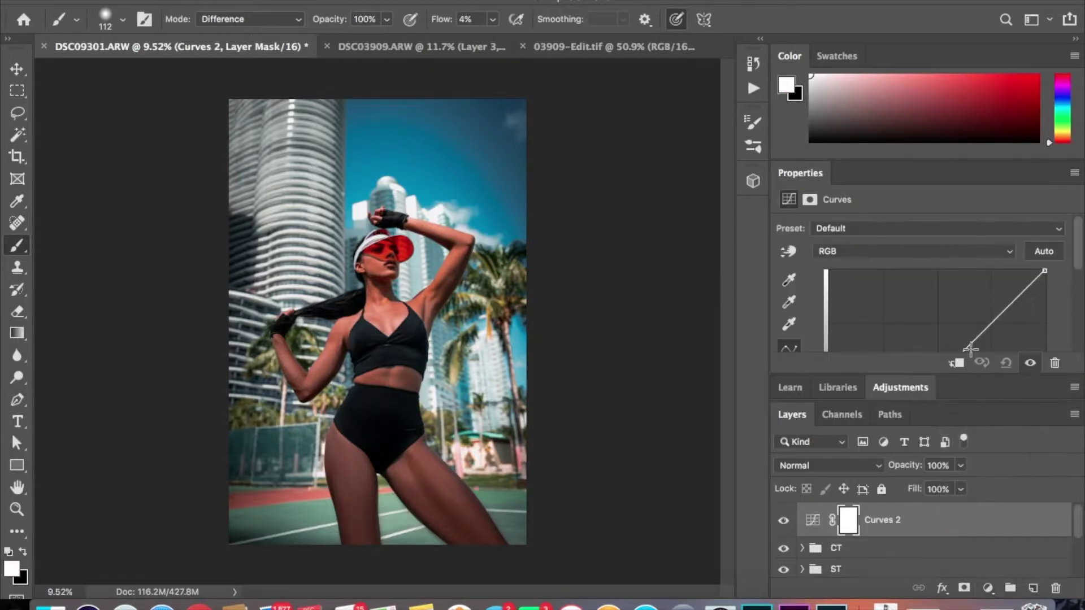
pyautogui.press('super+j')
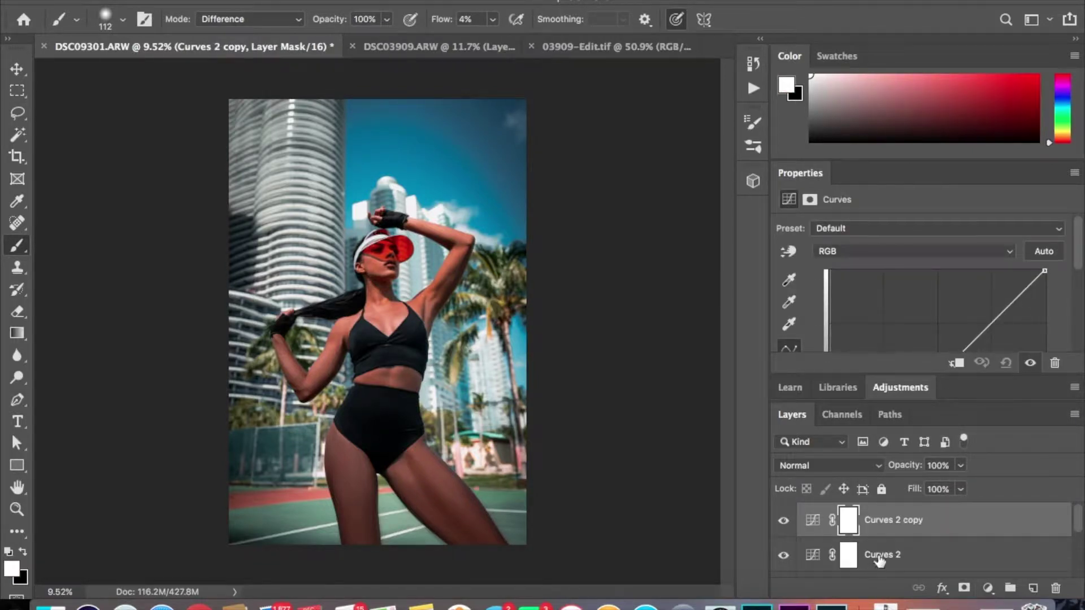
# Rename the lower new Curves layer BURN and its copy DODGE.
pyautogui.doubleClick(879, 556)
pyautogui.write('BURN')
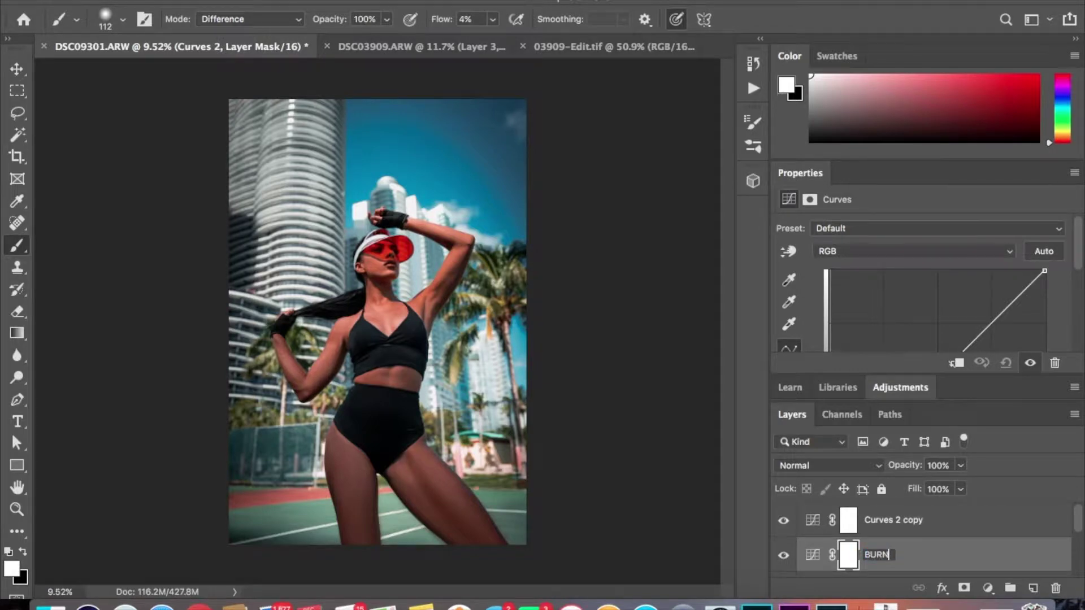
pyautogui.press('Return')
pyautogui.doubleClick(881, 520)
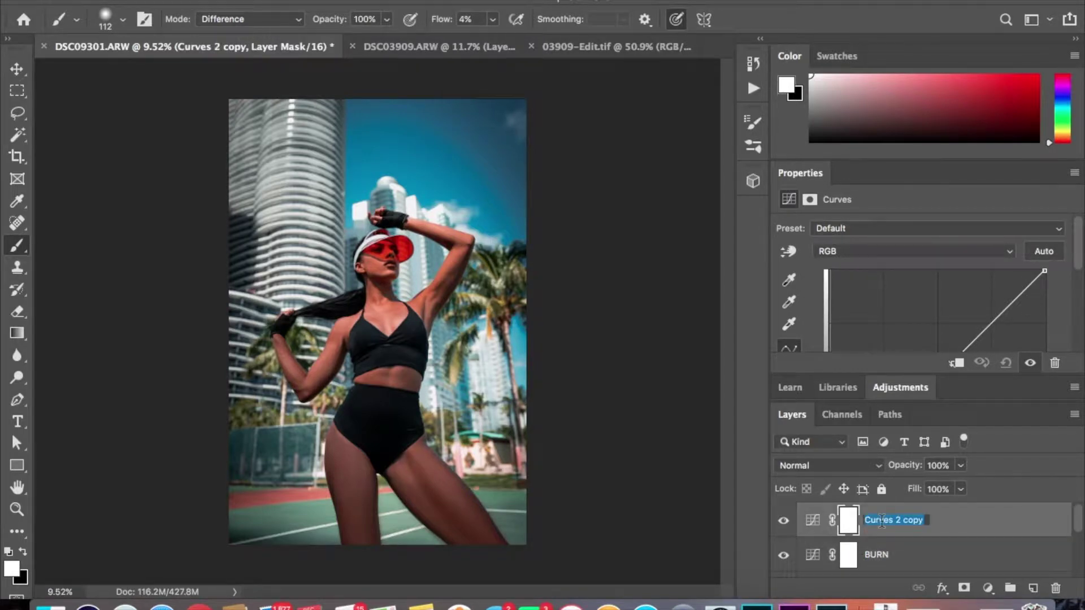
pyautogui.write('DODGE')
pyautogui.press('Return')
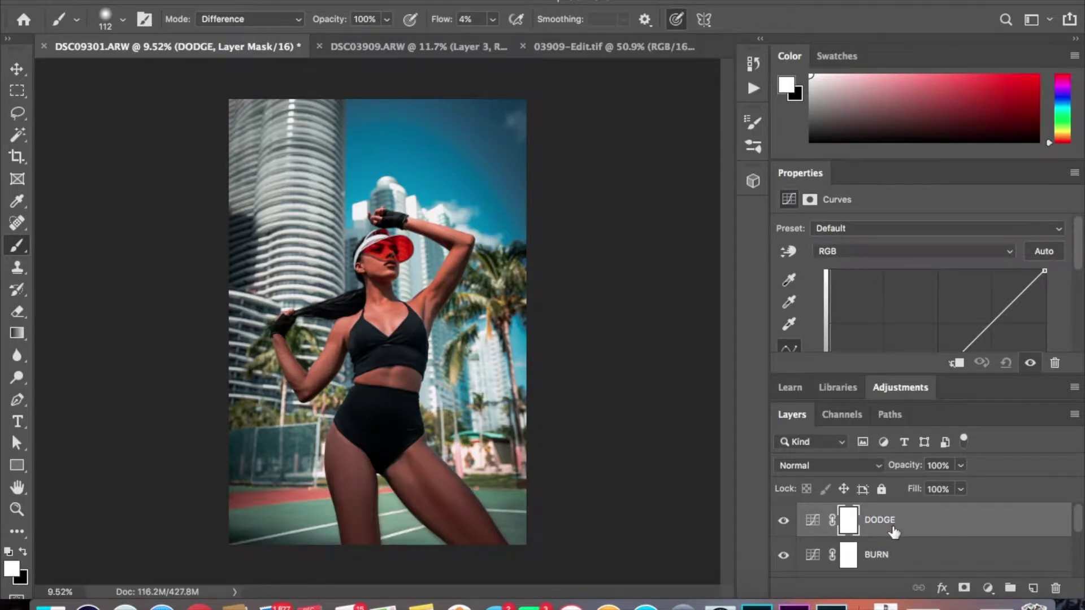
# Set the DODGE layer's blend mode to Screen and invert its mask to black.
pyautogui.click(850, 469)
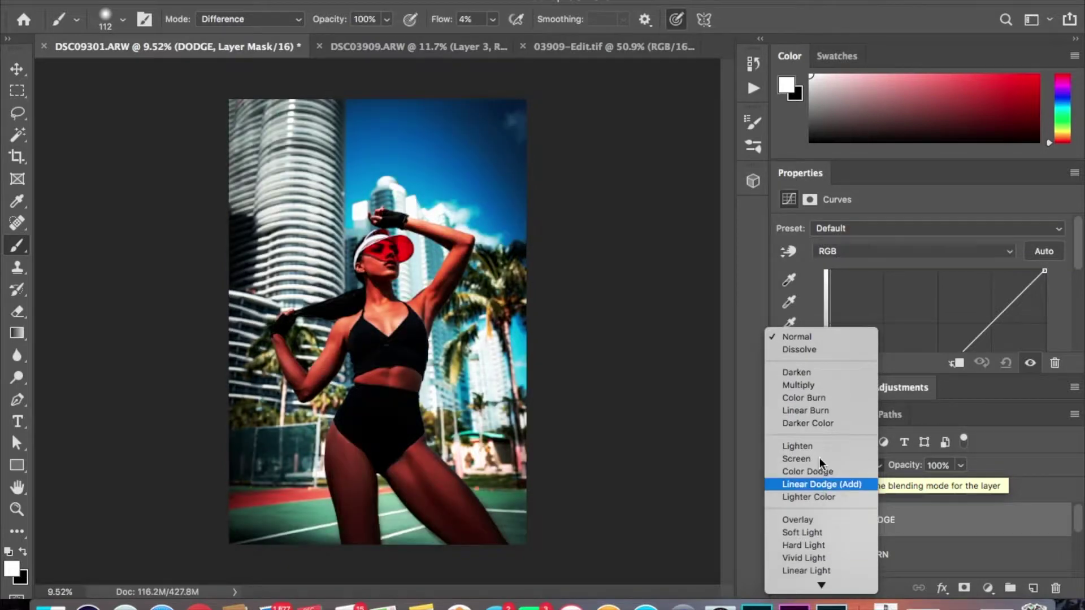
pyautogui.click(820, 459)
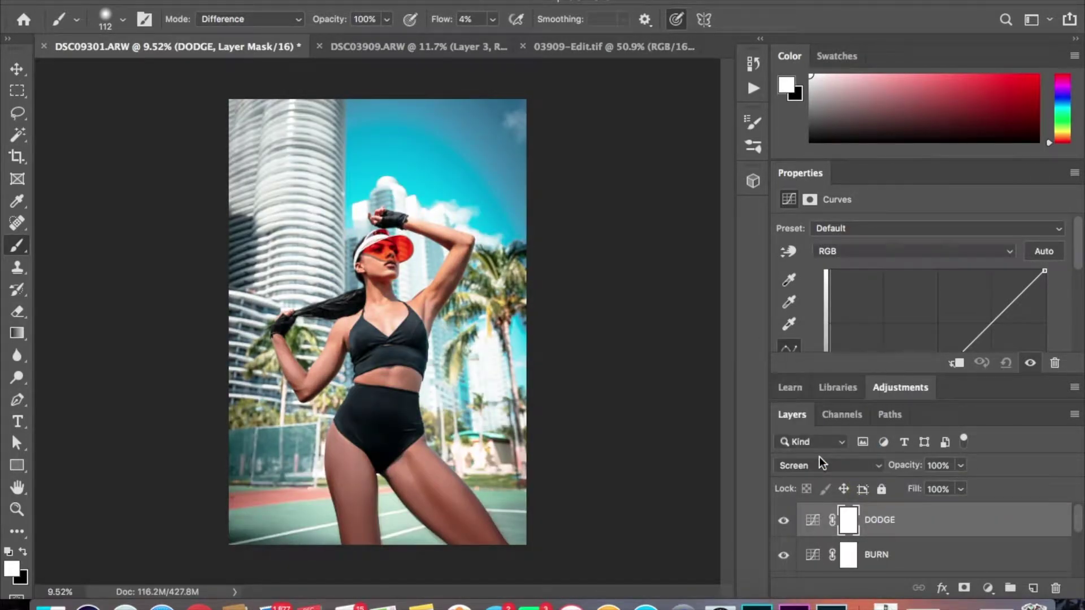
pyautogui.hotkey('ctrl', 'i')
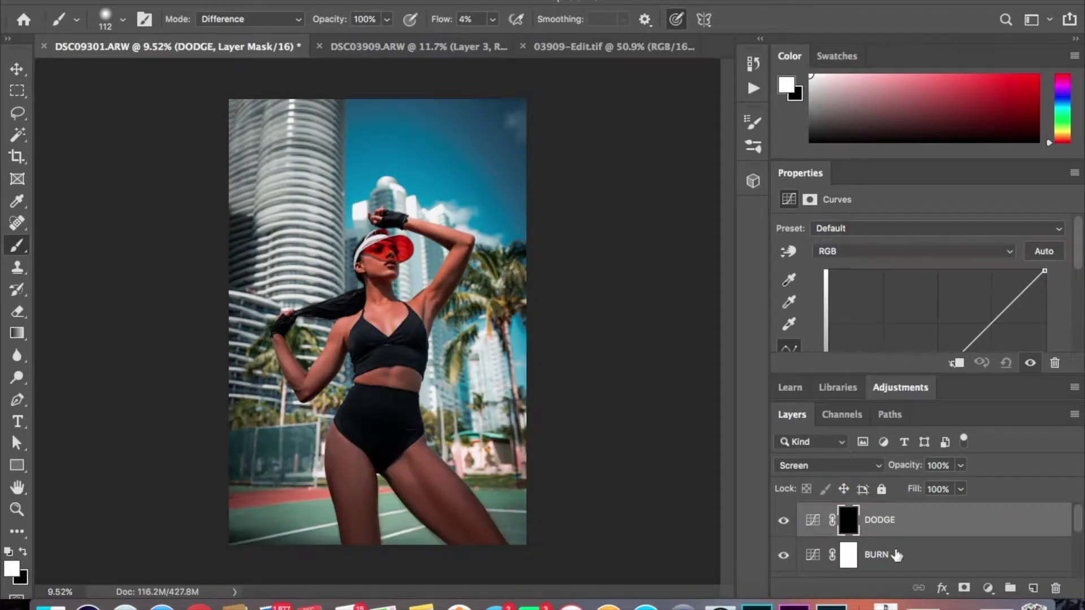
# Set the BURN layer's blend mode to Multiply and invert its mask to black.
pyautogui.click(897, 561)
pyautogui.click(814, 461)
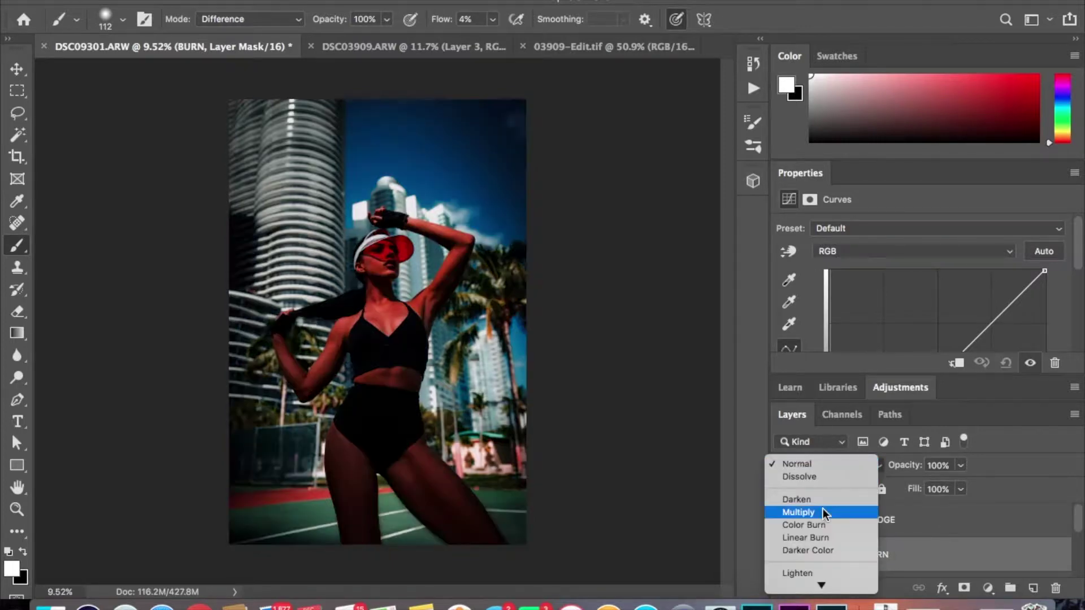
pyautogui.click(822, 512)
pyautogui.hotkey('ctrl', 'i')
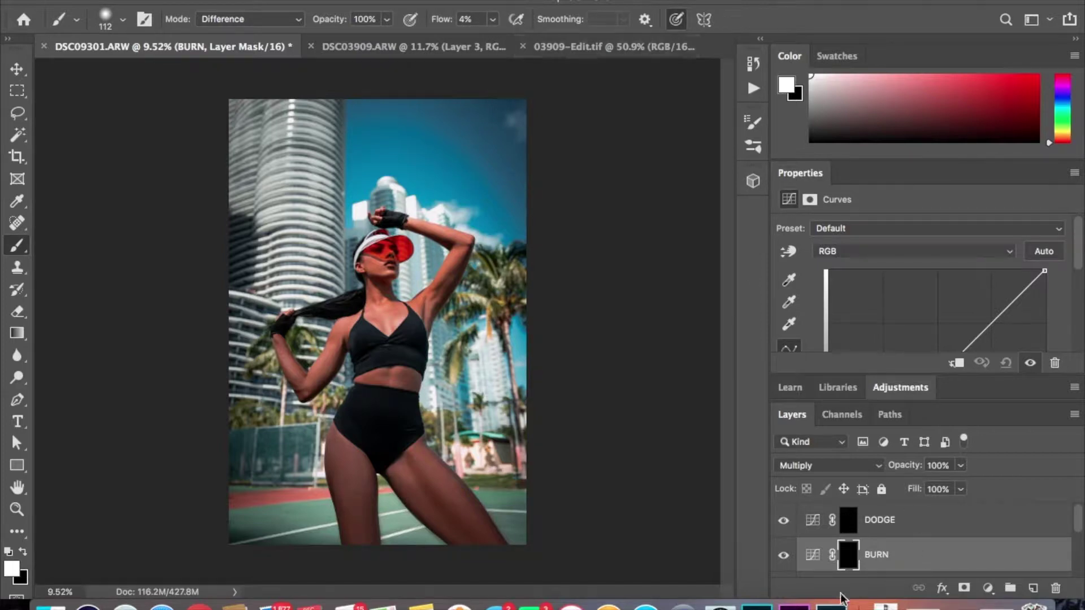
# Paint white on the DODGE mask at 4% flow to brighten the model's chin, cheek and nose.
pyautogui.click(903, 523)
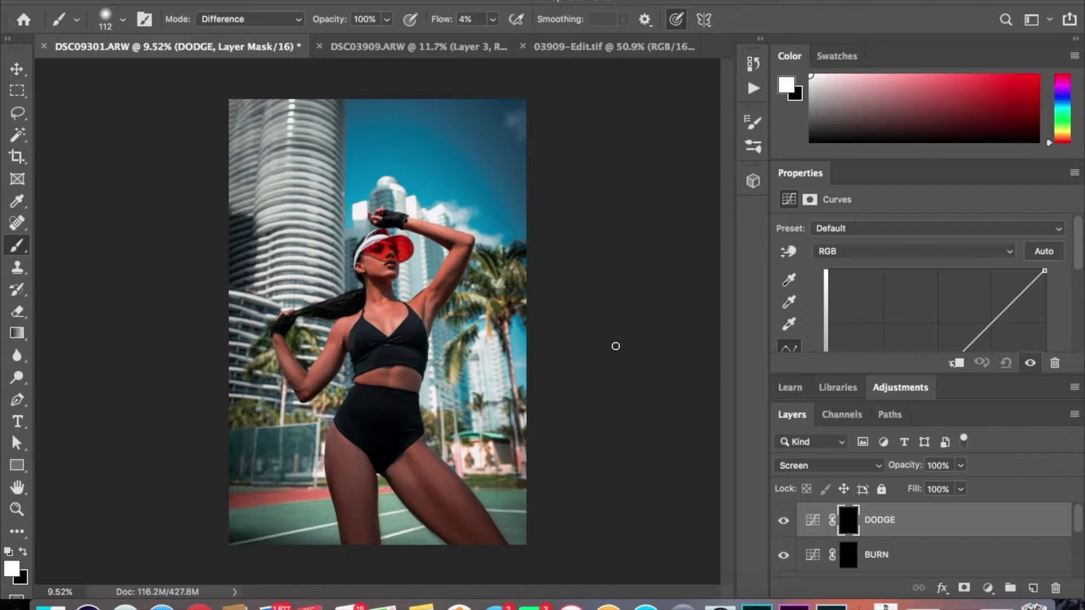
pyautogui.scroll(10, 603, 330)
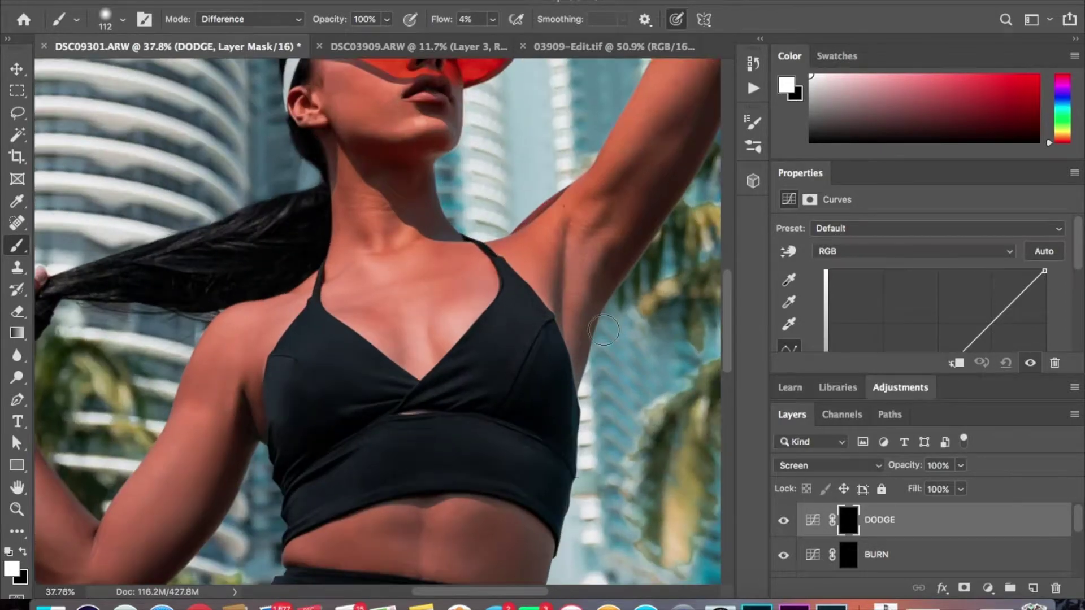
pyautogui.scroll(3, 603, 330)
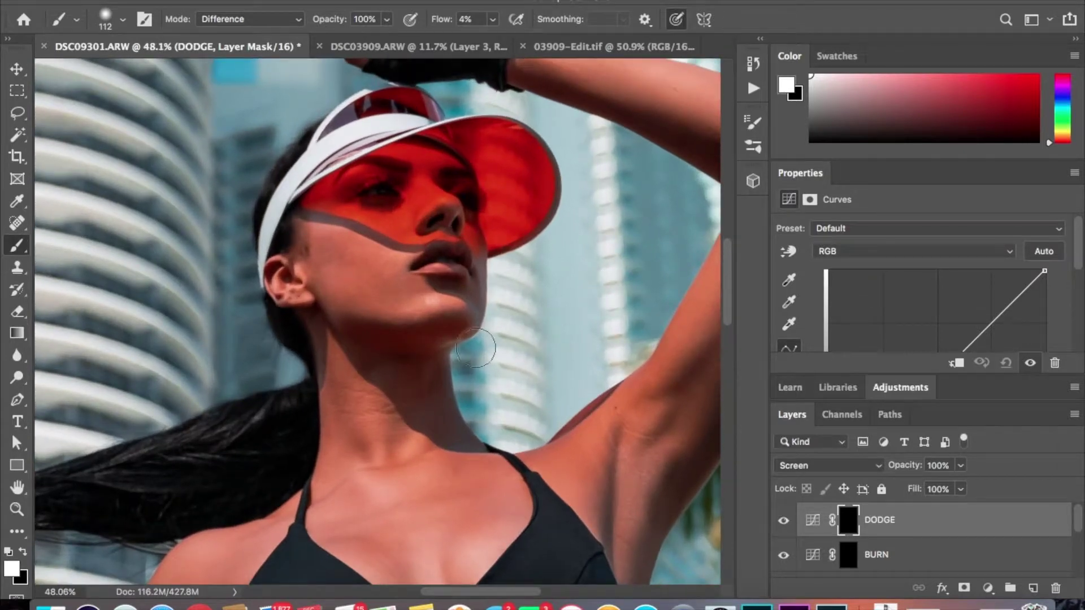
pyautogui.moveTo(428, 313)
pyautogui.mouseDown()
pyautogui.moveTo(470, 319)
pyautogui.moveTo(435, 324)
pyautogui.moveTo(424, 313)
pyautogui.moveTo(457, 327)
pyautogui.mouseUp()
pyautogui.moveTo(331, 235); pyautogui.dragTo(314, 226)
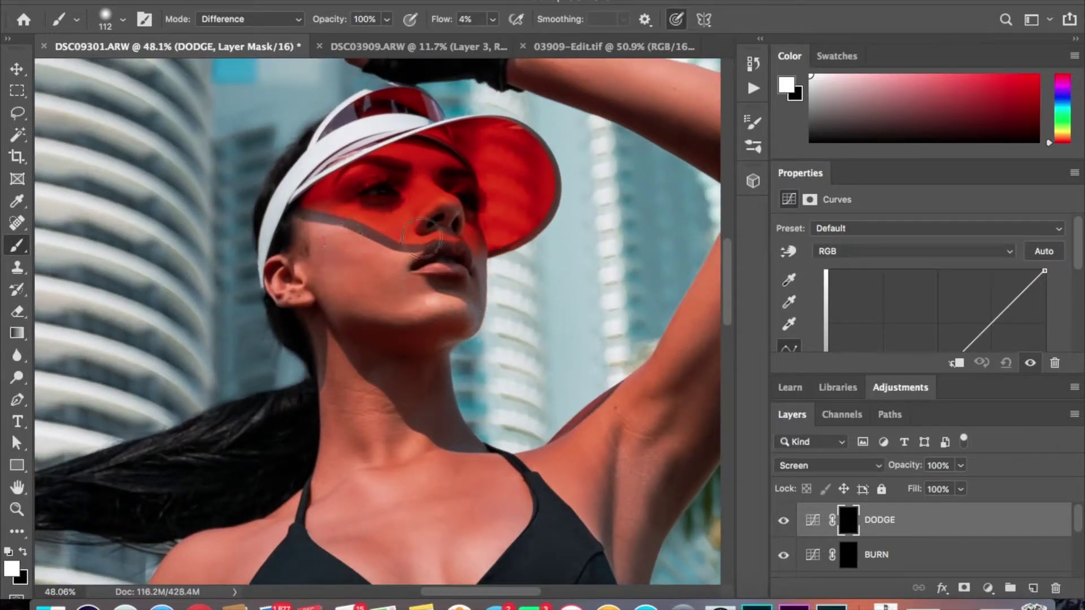
pyautogui.moveTo(469, 184)
pyautogui.mouseDown()
pyautogui.moveTo(429, 190)
pyautogui.moveTo(422, 179)
pyautogui.moveTo(455, 209)
pyautogui.moveTo(420, 182)
pyautogui.moveTo(442, 205)
pyautogui.moveTo(422, 183)
pyautogui.moveTo(443, 196)
pyautogui.mouseUp()
# Brighten the model's lips on the DODGE mask with a smaller white brush.
pyautogui.keyDown('alt'); pyautogui.click(457, 260); pyautogui.keyUp('alt')
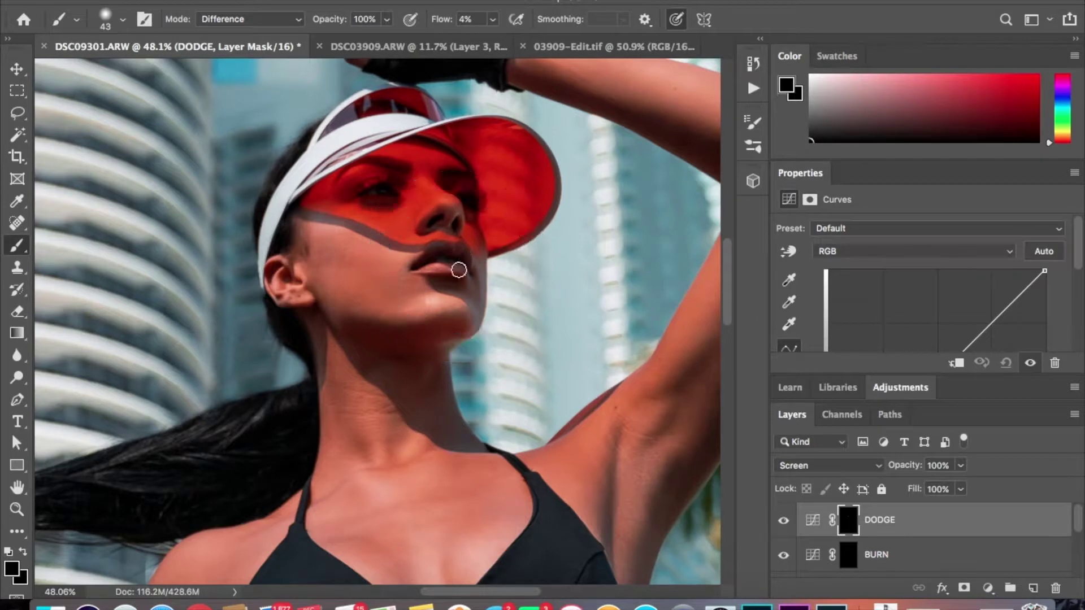
pyautogui.click(20, 553)
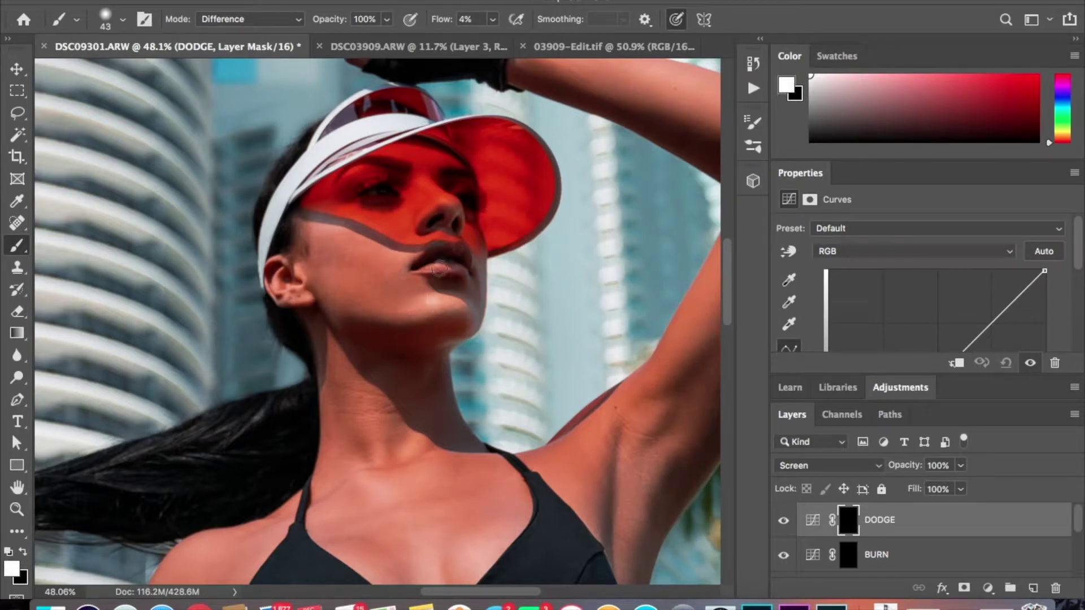
pyautogui.keyDown('ctrl'); pyautogui.keyDown('alt'); pyautogui.click(437, 269); pyautogui.keyUp('alt'); pyautogui.keyUp('ctrl')
pyautogui.moveTo(437, 268); pyautogui.dragTo(437, 267)
# Paint broad highlights along both of the model's arms on the DODGE mask.
pyautogui.scroll(-8, 455, 298)
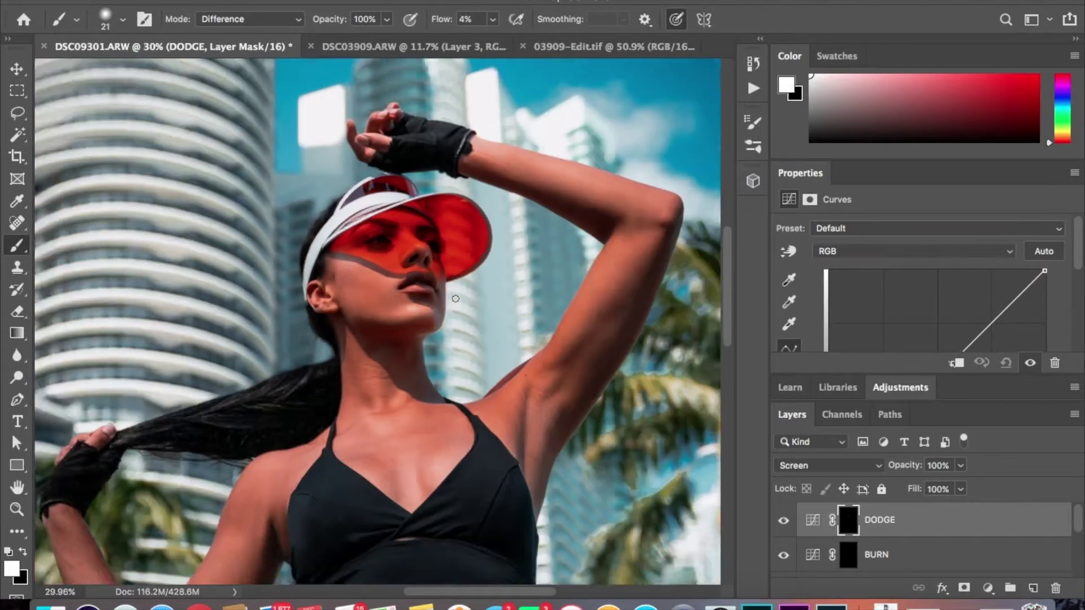
pyautogui.scroll(-2, 455, 298)
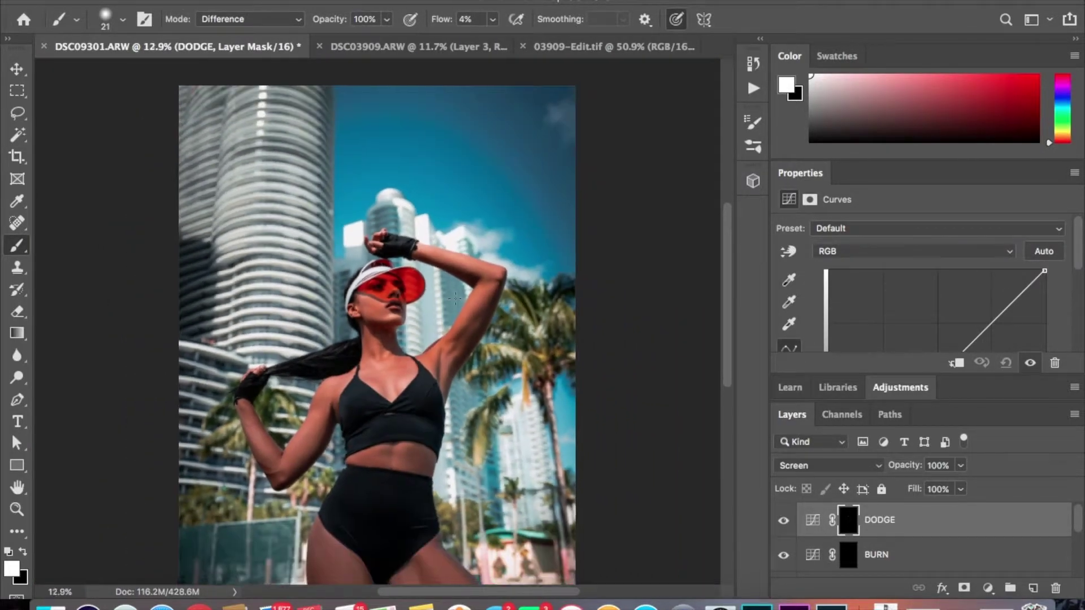
pyautogui.keyDown('ctrl'); pyautogui.keyDown('alt'); pyautogui.moveTo(330, 442); pyautogui.dragTo(346, 441); pyautogui.keyUp('alt'); pyautogui.keyUp('ctrl')
pyautogui.moveTo(235, 436)
pyautogui.mouseDown()
pyautogui.moveTo(265, 497)
pyautogui.moveTo(253, 469)
pyautogui.moveTo(266, 466)
pyautogui.moveTo(244, 415)
pyautogui.moveTo(253, 450)
pyautogui.moveTo(232, 416)
pyautogui.moveTo(267, 487)
pyautogui.moveTo(251, 482)
pyautogui.moveTo(280, 513)
pyautogui.moveTo(271, 492)
pyautogui.moveTo(317, 451)
pyautogui.moveTo(297, 449)
pyautogui.moveTo(319, 398)
pyautogui.moveTo(299, 448)
pyautogui.moveTo(334, 390)
pyautogui.moveTo(307, 427)
pyautogui.moveTo(354, 383)
pyautogui.moveTo(383, 418)
pyautogui.moveTo(450, 356)
pyautogui.moveTo(434, 386)
pyautogui.moveTo(506, 283)
pyautogui.moveTo(465, 378)
pyautogui.moveTo(490, 302)
pyautogui.moveTo(449, 364)
pyautogui.moveTo(497, 288)
pyautogui.moveTo(466, 360)
pyautogui.moveTo(474, 264)
pyautogui.moveTo(490, 267)
pyautogui.moveTo(438, 242)
pyautogui.moveTo(488, 268)
pyautogui.moveTo(385, 240)
pyautogui.moveTo(487, 271)
pyautogui.moveTo(413, 236)
pyautogui.moveTo(506, 278)
pyautogui.moveTo(466, 259)
pyautogui.moveTo(520, 269)
pyautogui.mouseUp()
# Brighten both gloved hands on the DODGE mask with a 289-pixel brush.
pyautogui.press('super+plus')
pyautogui.press('super+plus')
pyautogui.scroll(1, 520, 269)
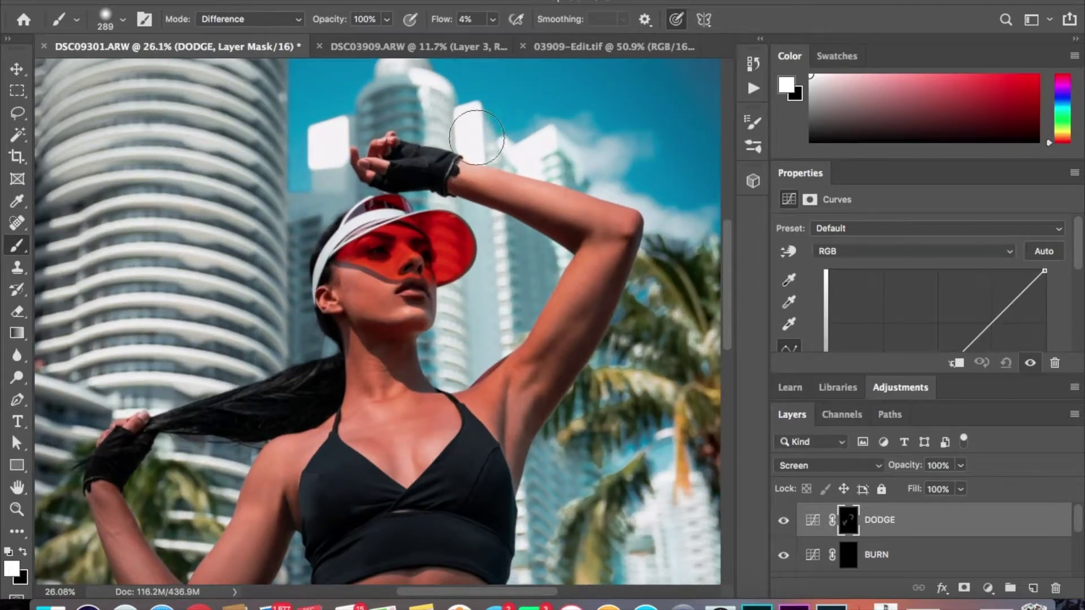
pyautogui.moveTo(357, 167)
pyautogui.mouseDown()
pyautogui.moveTo(411, 164)
pyautogui.moveTo(341, 175)
pyautogui.moveTo(404, 172)
pyautogui.mouseUp()
pyautogui.moveTo(149, 423)
pyautogui.mouseDown()
pyautogui.moveTo(113, 466)
pyautogui.moveTo(159, 432)
pyautogui.moveTo(127, 477)
pyautogui.moveTo(159, 436)
pyautogui.mouseUp()
# Brighten the model's black crop top and high-waisted bottoms on the DODGE mask.
pyautogui.scroll(-3, 358, 412)
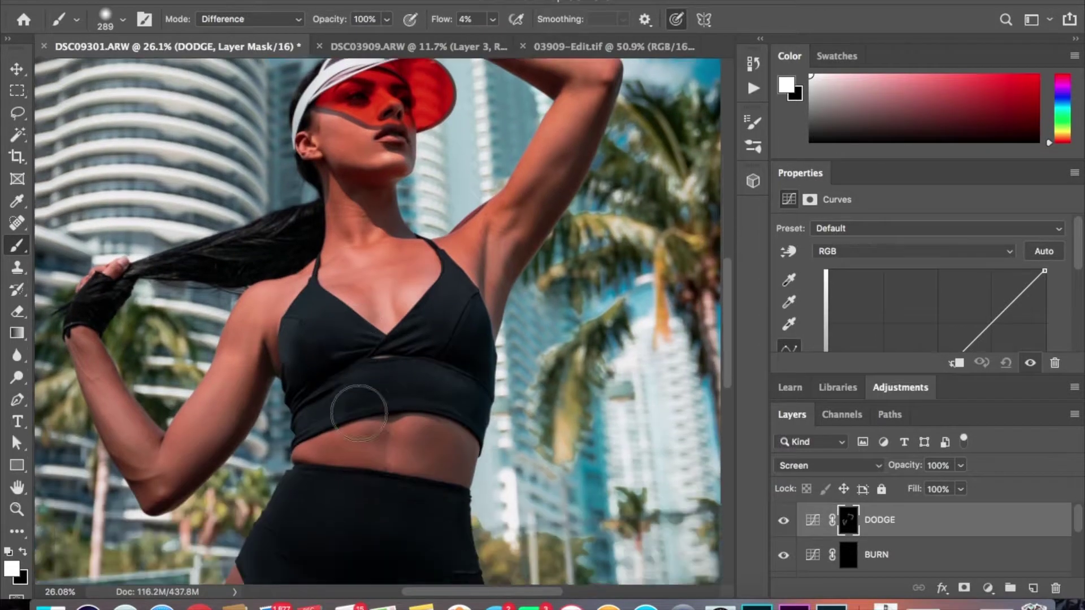
pyautogui.moveTo(293, 355)
pyautogui.mouseDown()
pyautogui.moveTo(298, 288)
pyautogui.moveTo(309, 370)
pyautogui.moveTo(297, 306)
pyautogui.moveTo(339, 341)
pyautogui.moveTo(309, 308)
pyautogui.moveTo(419, 331)
pyautogui.moveTo(429, 260)
pyautogui.moveTo(396, 313)
pyautogui.moveTo(428, 284)
pyautogui.moveTo(379, 320)
pyautogui.moveTo(437, 264)
pyautogui.moveTo(460, 358)
pyautogui.moveTo(308, 389)
pyautogui.moveTo(313, 372)
pyautogui.moveTo(279, 401)
pyautogui.moveTo(348, 377)
pyautogui.moveTo(374, 351)
pyautogui.moveTo(461, 386)
pyautogui.moveTo(385, 343)
pyautogui.moveTo(450, 387)
pyautogui.moveTo(266, 313)
pyautogui.moveTo(288, 289)
pyautogui.moveTo(288, 362)
pyautogui.moveTo(301, 306)
pyautogui.moveTo(296, 391)
pyautogui.moveTo(420, 279)
pyautogui.moveTo(396, 315)
pyautogui.moveTo(417, 298)
pyautogui.moveTo(426, 356)
pyautogui.mouseUp()
pyautogui.press('super+minus')
pyautogui.scroll(-3, 427, 360)
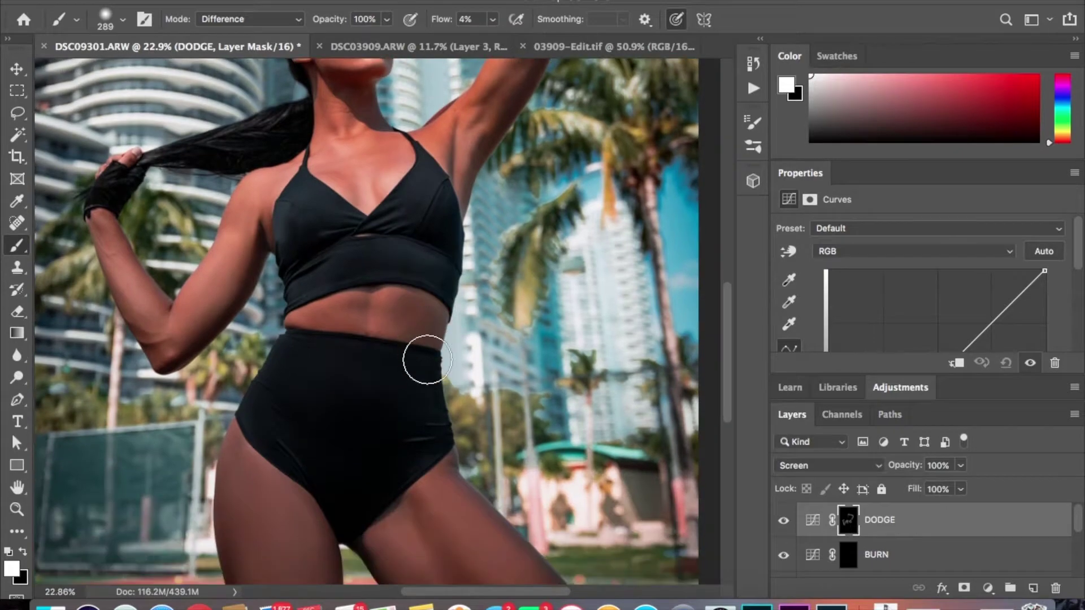
pyautogui.keyDown('ctrl'); pyautogui.keyDown('alt'); pyautogui.moveTo(288, 381); pyautogui.dragTo(277, 380); pyautogui.keyUp('alt'); pyautogui.keyUp('ctrl')
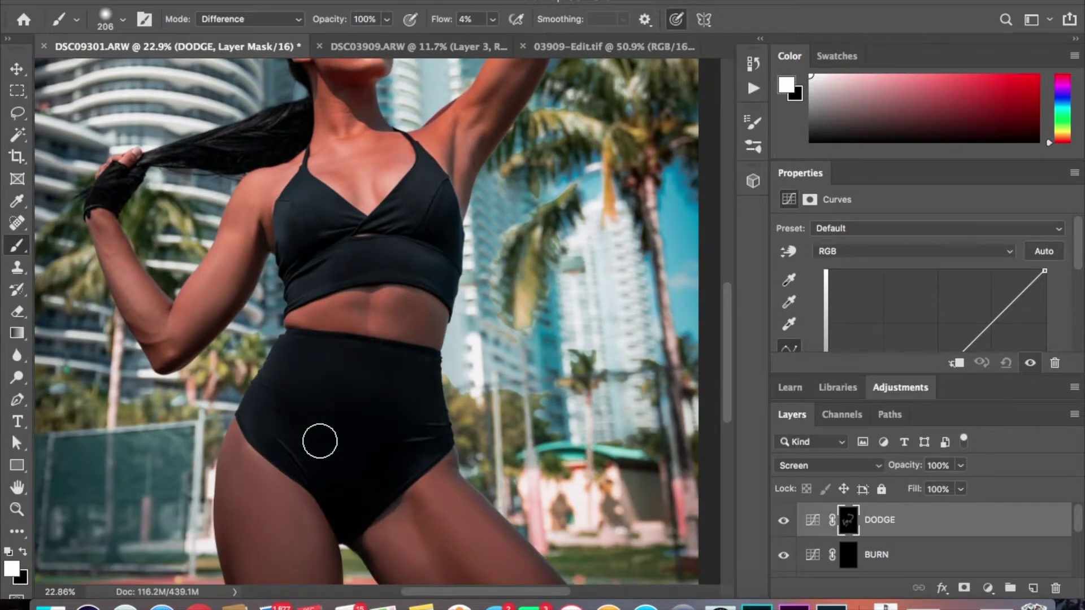
# Paint highlights onto the ponytail on the DODGE mask, reducing the brush to about 117 pixels.
pyautogui.scroll(-5, 320, 441)
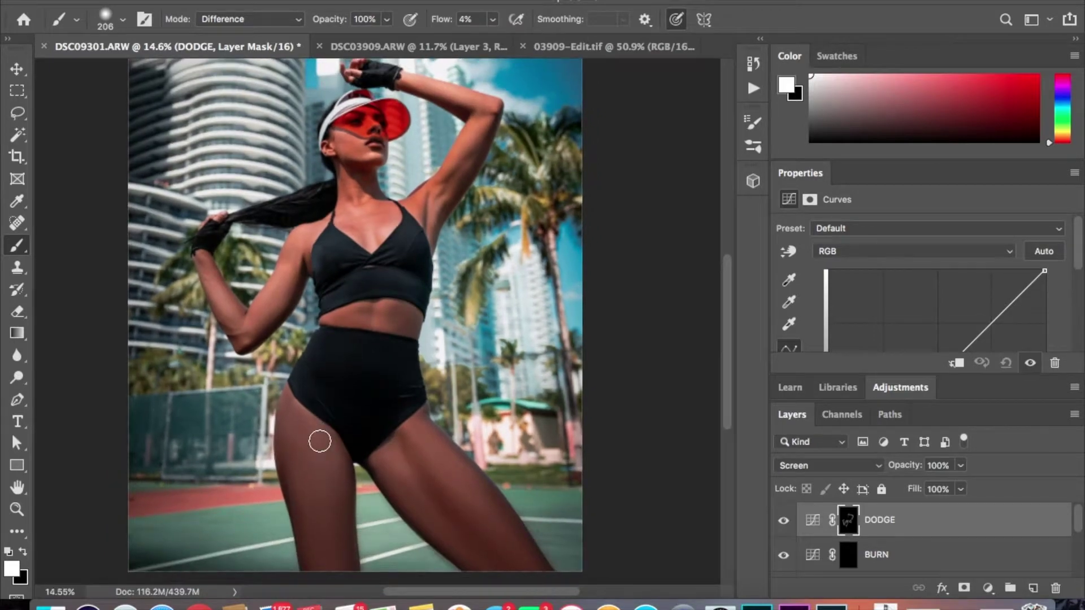
pyautogui.scroll(2, 319, 441)
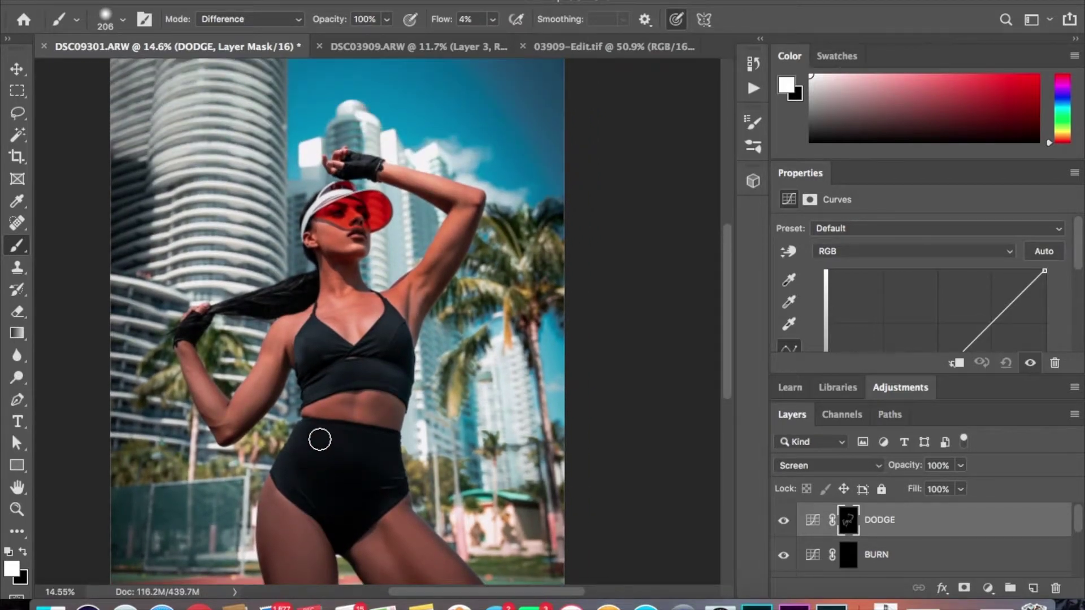
pyautogui.scroll(8, 320, 439)
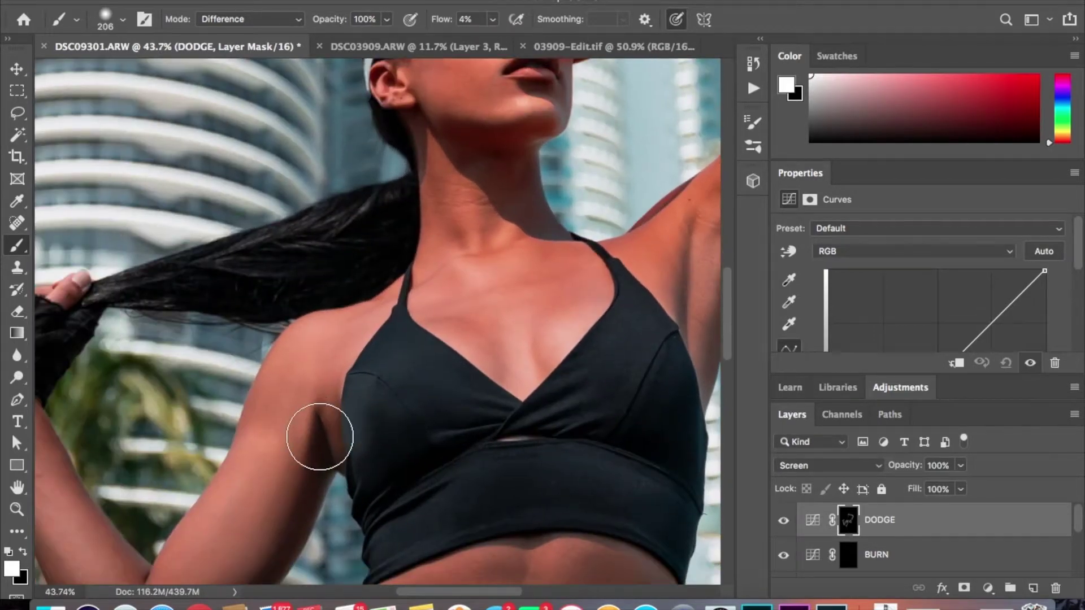
pyautogui.moveTo(327, 266); pyautogui.dragTo(303, 266)
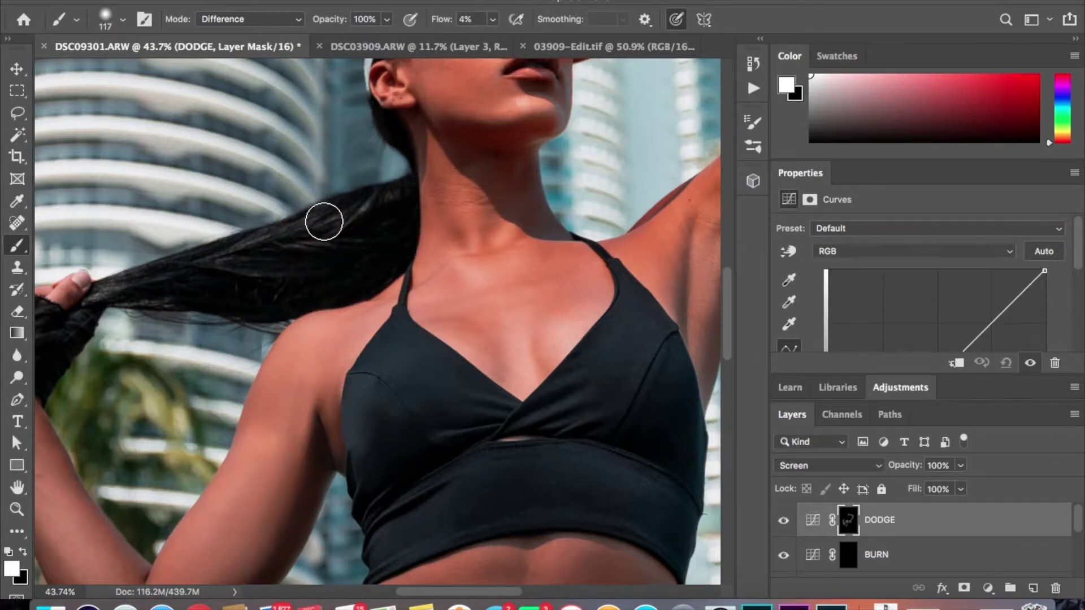
pyautogui.moveTo(322, 225); pyautogui.dragTo(303, 225)
# Compare the whole photo with the DODGE layer hidden and shown.
pyautogui.scroll(-6, 459, 264)
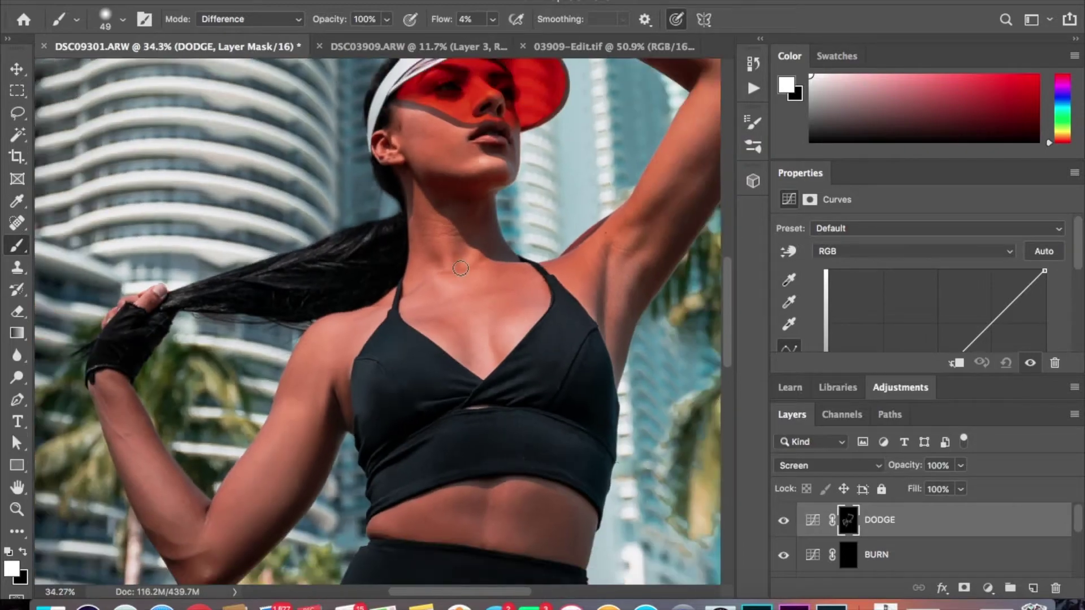
pyautogui.scroll(1, 460, 268)
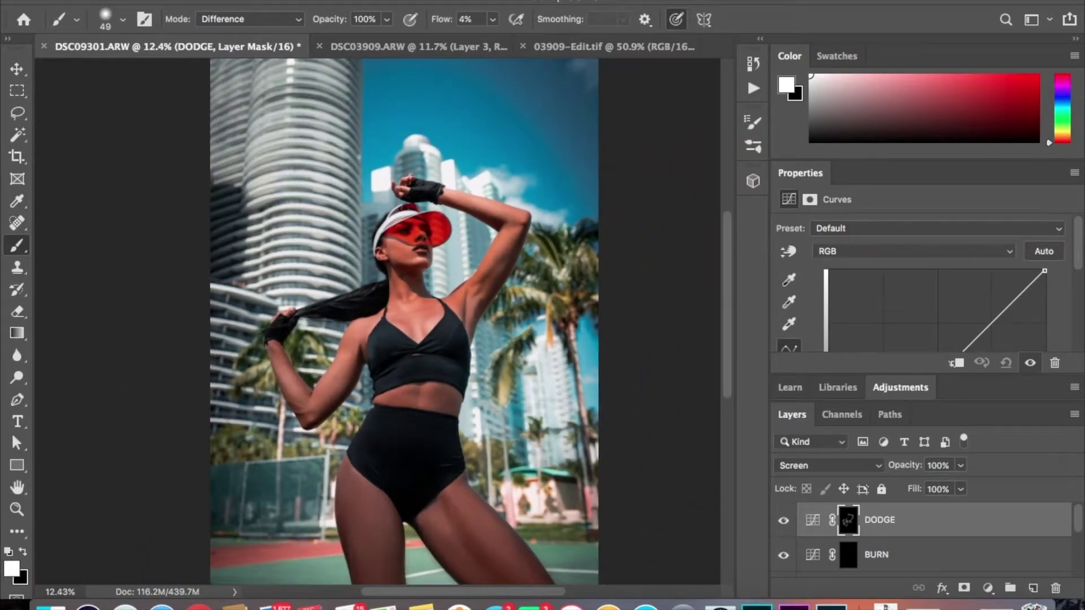
pyautogui.click(783, 521)
pyautogui.click(783, 521)
pyautogui.click(783, 521)
pyautogui.click(783, 520)
# Brighten both of the model's thighs on the DODGE mask, enlarging the brush to 357 pixels.
pyautogui.scroll(3, 694, 415)
pyautogui.scroll(-5, 694, 416)
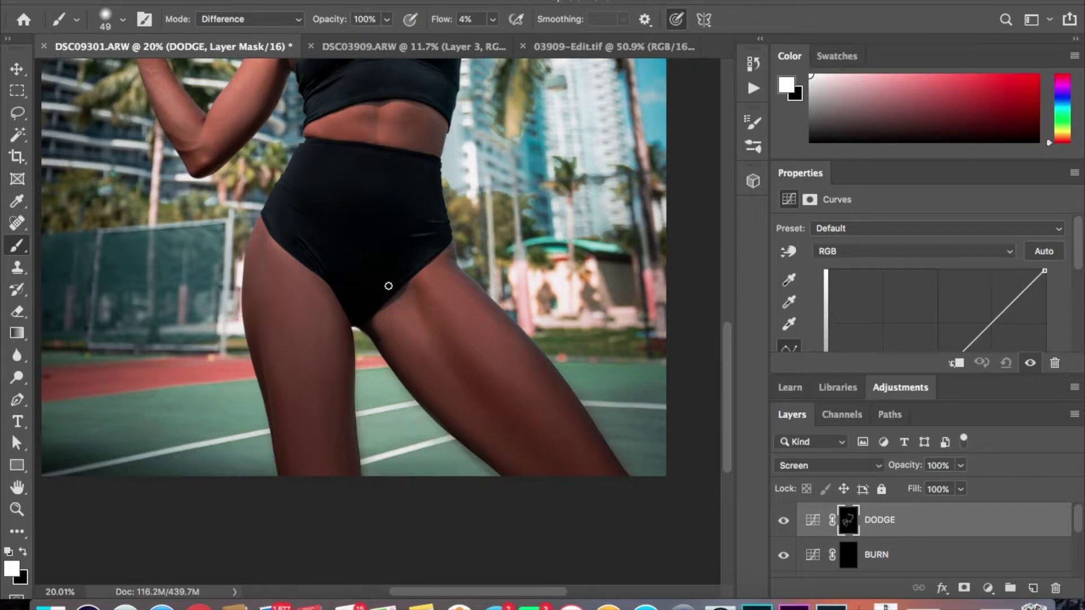
pyautogui.moveTo(306, 313); pyautogui.dragTo(331, 314)
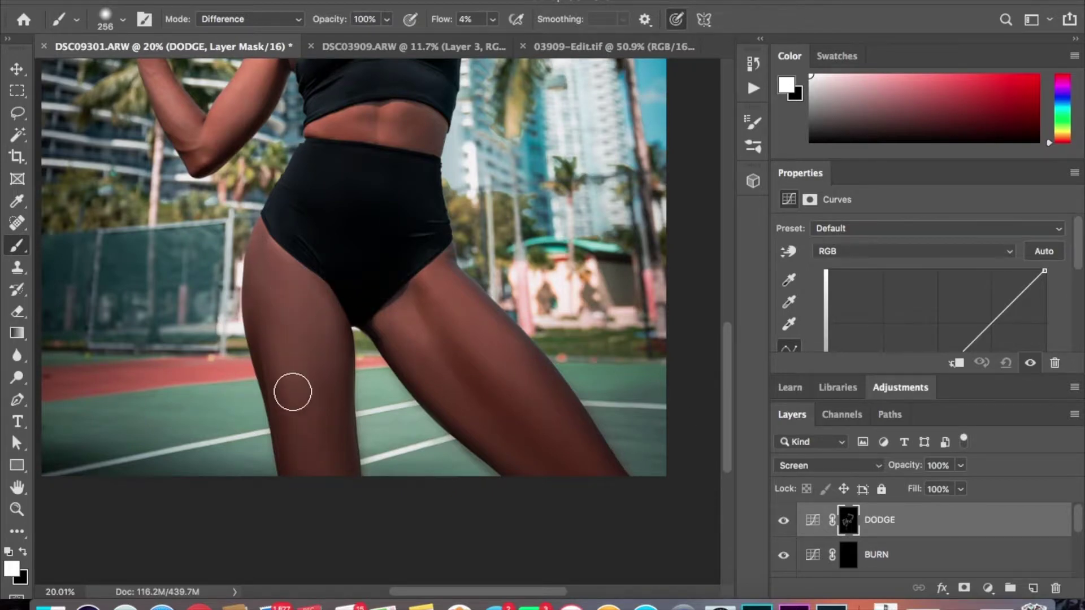
pyautogui.moveTo(292, 392)
pyautogui.mouseDown()
pyautogui.moveTo(295, 334)
pyautogui.moveTo(344, 478)
pyautogui.moveTo(327, 340)
pyautogui.moveTo(341, 456)
pyautogui.moveTo(288, 407)
pyautogui.moveTo(286, 431)
pyautogui.moveTo(256, 316)
pyautogui.moveTo(297, 500)
pyautogui.moveTo(320, 408)
pyautogui.moveTo(359, 386)
pyautogui.moveTo(340, 359)
pyautogui.moveTo(467, 368)
pyautogui.mouseUp()
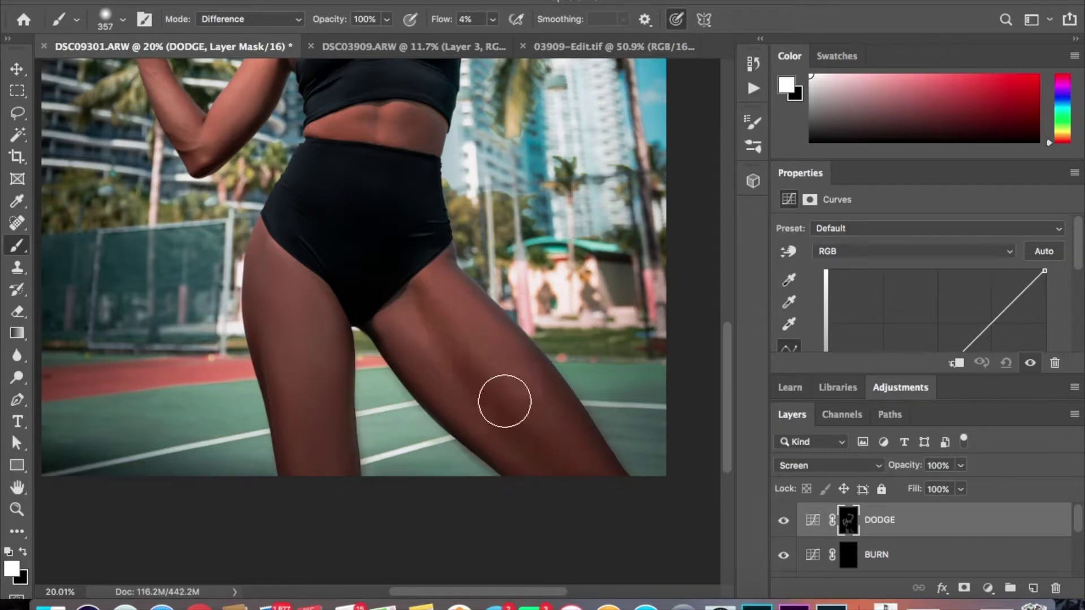
pyautogui.moveTo(504, 401)
pyautogui.mouseDown()
pyautogui.moveTo(581, 476)
pyautogui.moveTo(579, 441)
pyautogui.moveTo(411, 317)
pyautogui.moveTo(569, 477)
pyautogui.moveTo(453, 310)
pyautogui.moveTo(490, 436)
pyautogui.mouseUp()
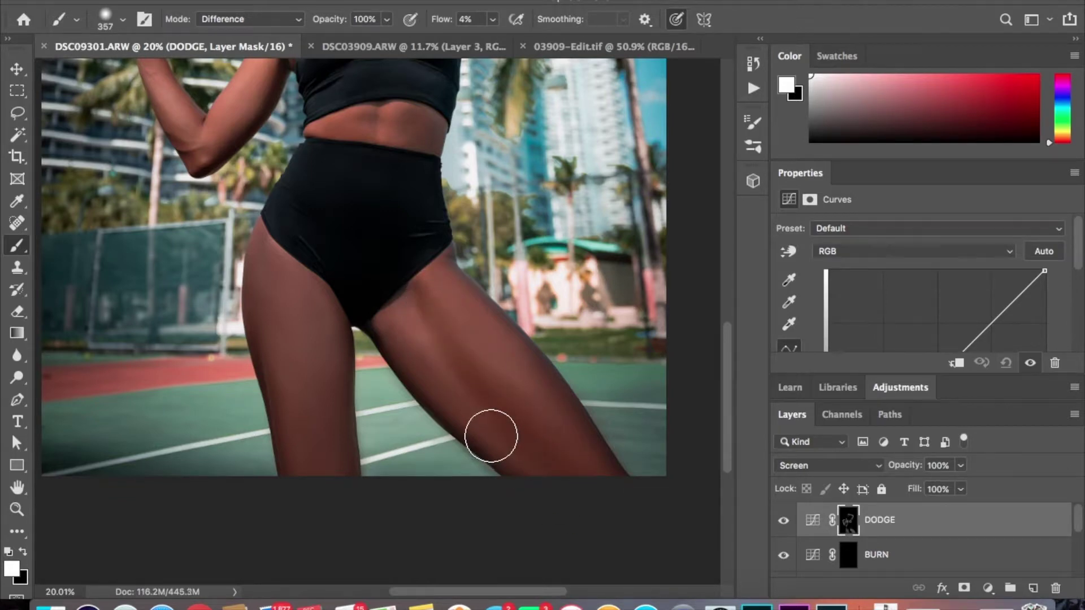
# Darken the shadows around the model's nose and lips on the BURN mask, with the brush reduced to 57 pixels.
pyautogui.scroll(-5, 597, 496)
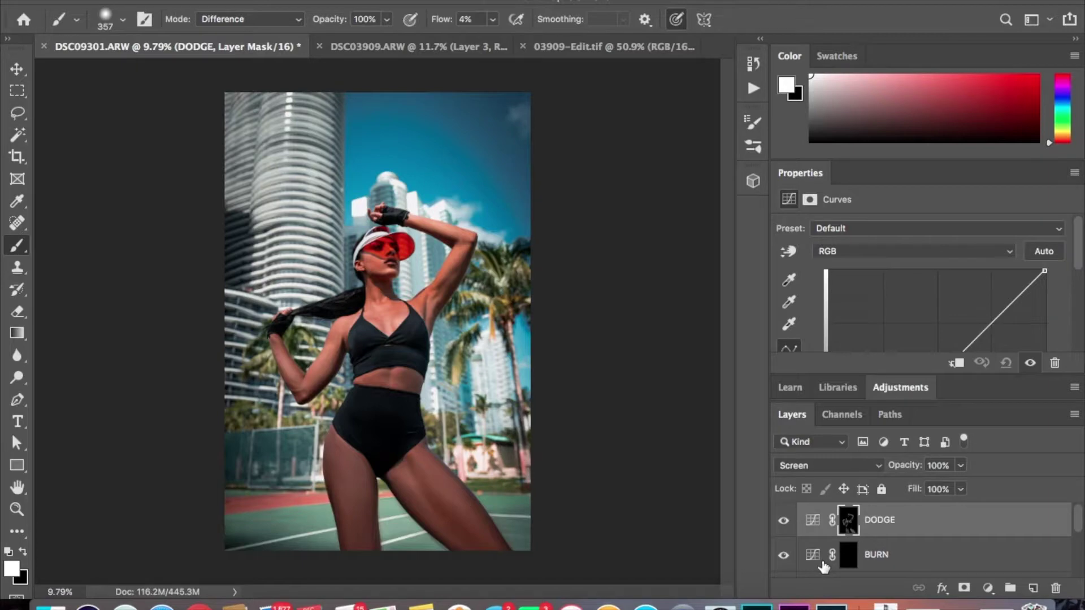
pyautogui.click(925, 549)
pyautogui.scroll(8, 726, 340)
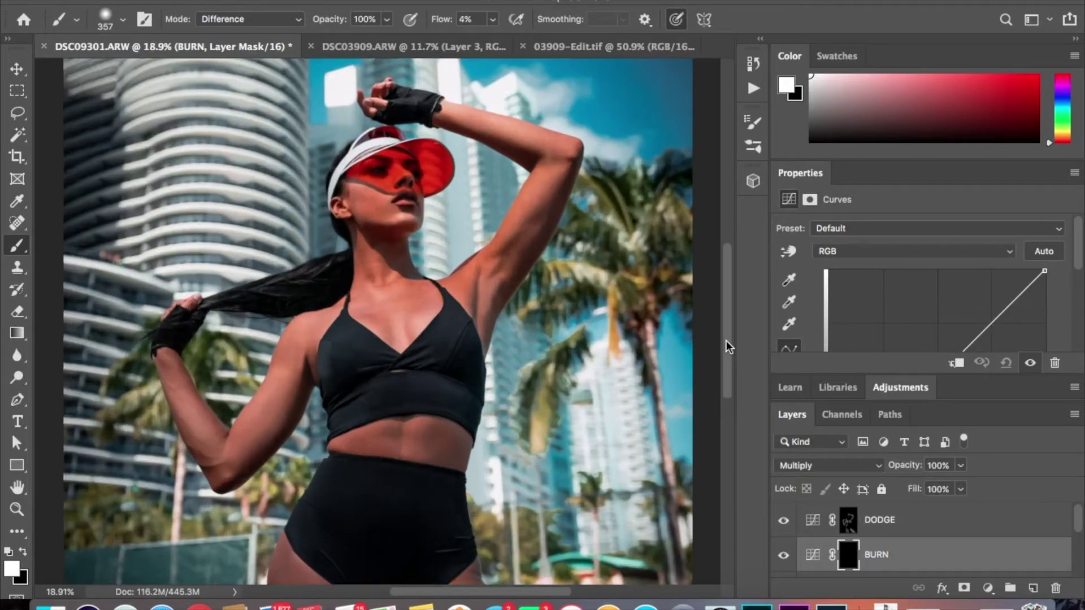
pyautogui.scroll(3, 727, 308)
pyautogui.scroll(3, 727, 308)
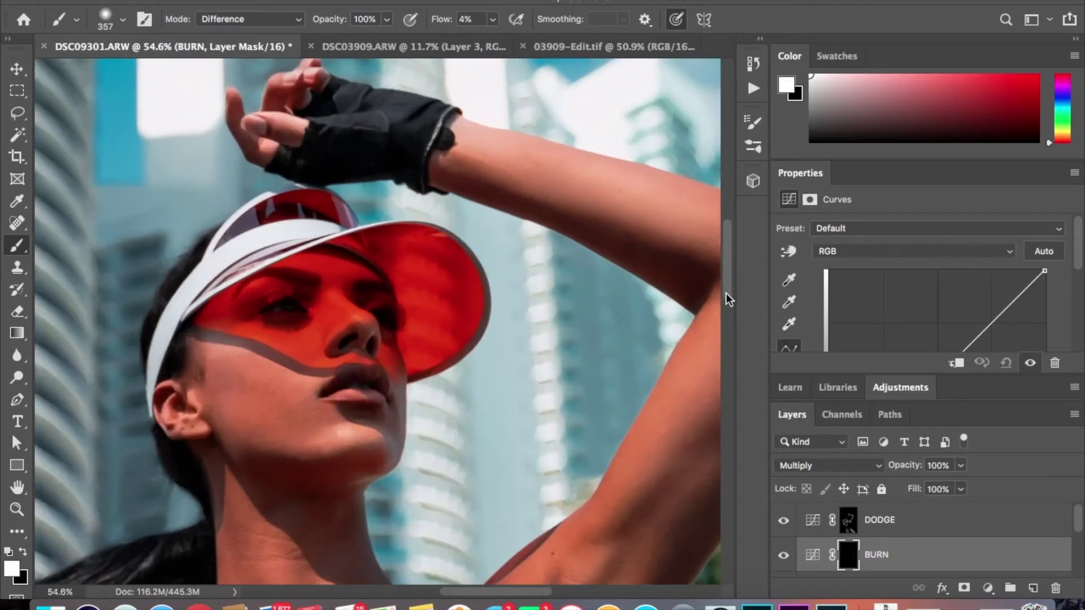
pyautogui.moveTo(113, 246)
pyautogui.mouseDown()
pyautogui.moveTo(65, 230)
pyautogui.moveTo(177, 249)
pyautogui.mouseUp()
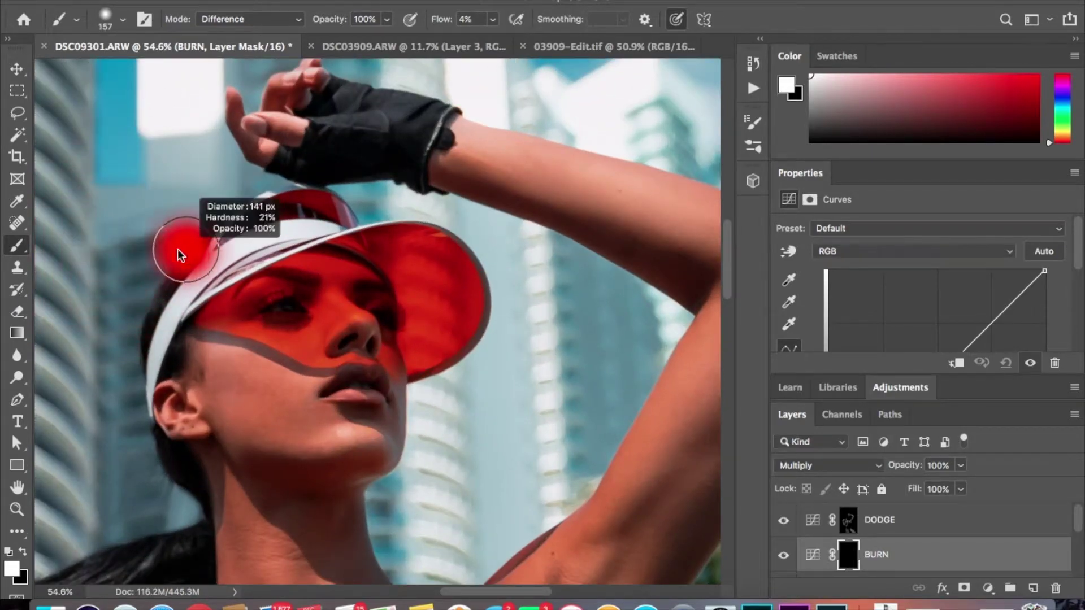
pyautogui.rightClick(329, 291)
pyautogui.moveTo(332, 288); pyautogui.dragTo(314, 281)
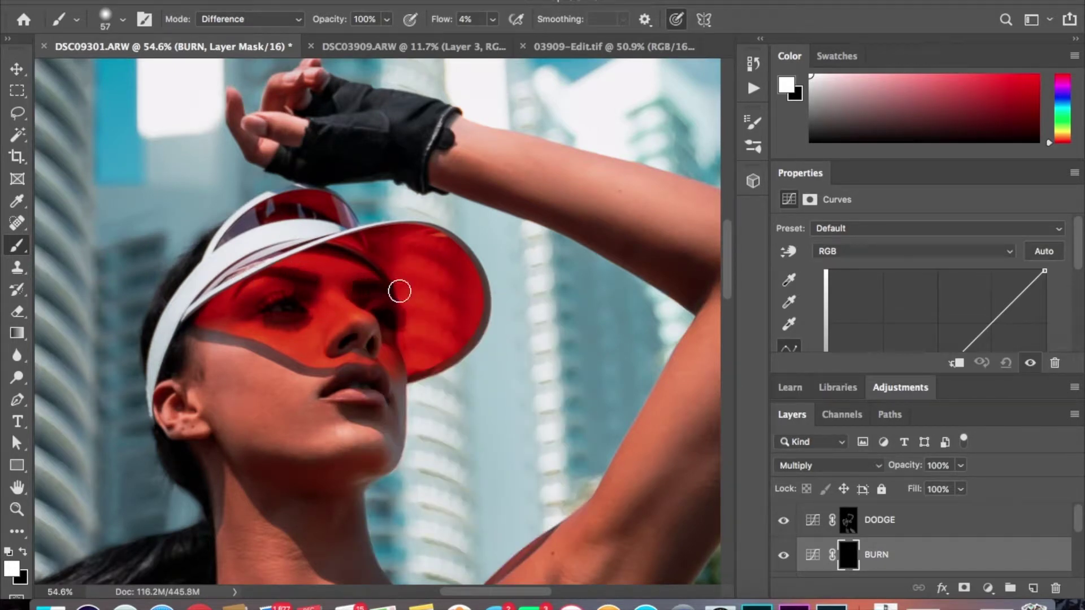
pyautogui.moveTo(328, 315); pyautogui.dragTo(327, 308)
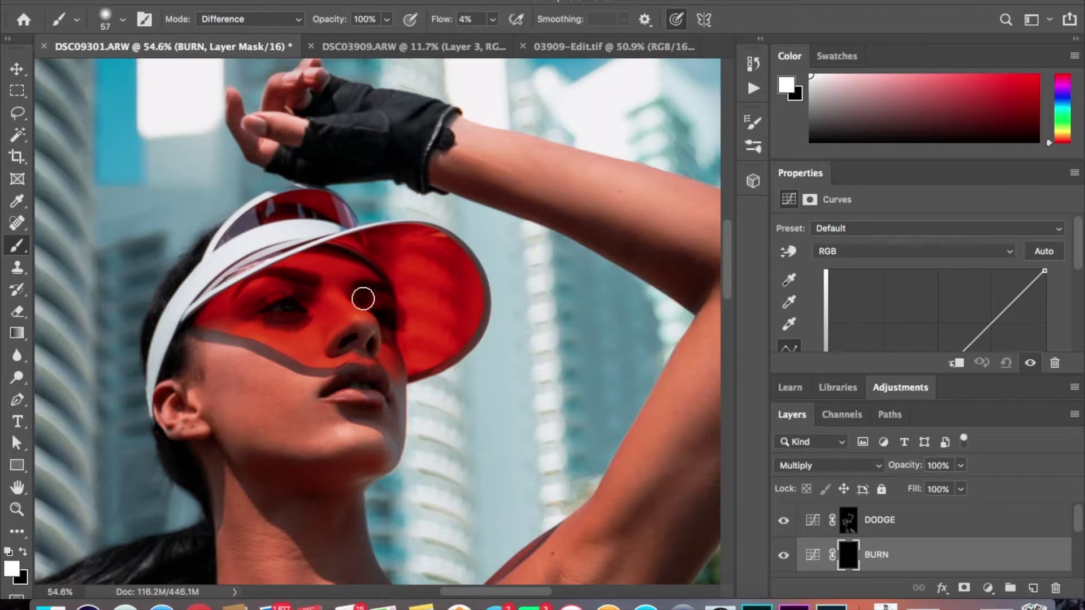
pyautogui.moveTo(362, 298)
pyautogui.mouseDown()
pyautogui.moveTo(356, 289)
pyautogui.moveTo(380, 337)
pyautogui.mouseUp()
pyautogui.moveTo(345, 410)
pyautogui.mouseDown()
pyautogui.moveTo(374, 409)
pyautogui.moveTo(386, 399)
pyautogui.moveTo(343, 403)
pyautogui.moveTo(377, 408)
pyautogui.moveTo(393, 428)
pyautogui.moveTo(353, 367)
pyautogui.mouseUp()
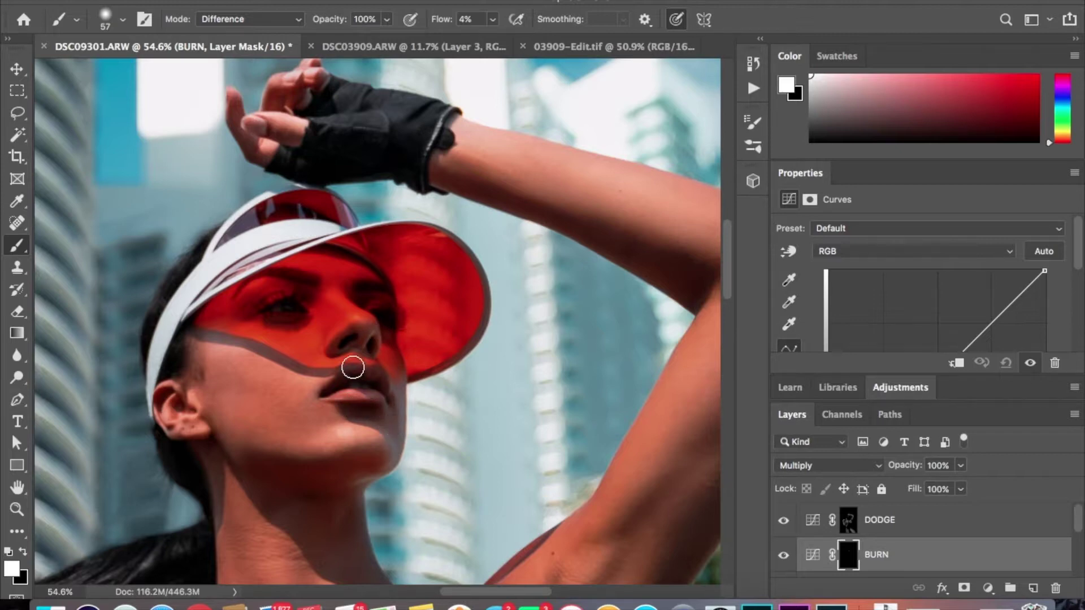
# Darken the neck shadow under the jaw on the BURN mask with a 122-pixel brush, and compare with the layer hidden and shown.
pyautogui.scroll(-5, 353, 344)
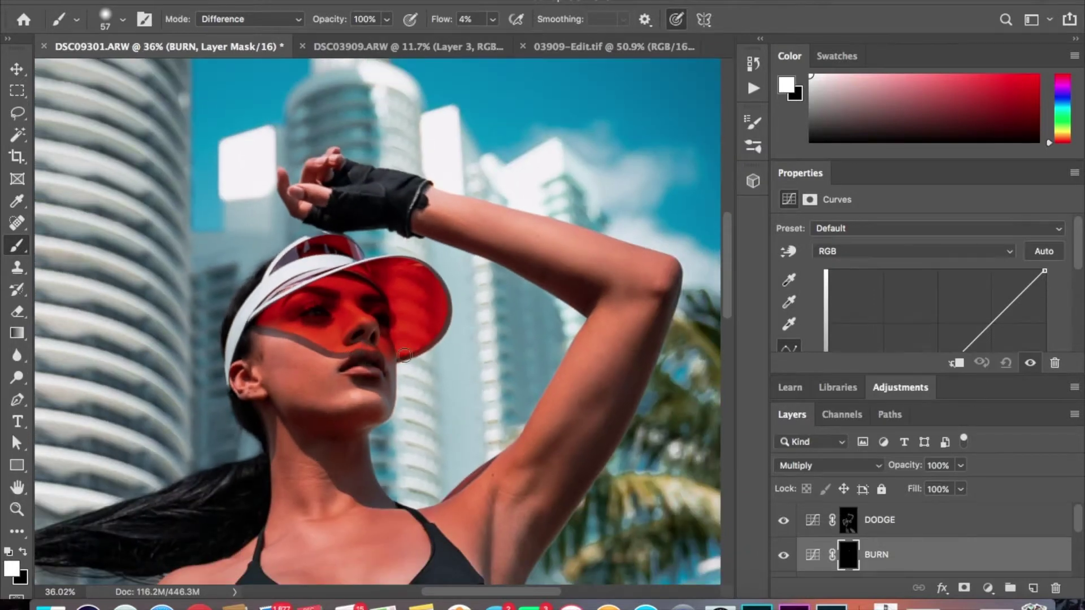
pyautogui.moveTo(331, 443)
pyautogui.keyDown('ctrl'); pyautogui.keyDown('alt'); pyautogui.mouseDown()
pyautogui.moveTo(291, 411)
pyautogui.moveTo(357, 420)
pyautogui.moveTo(299, 428)
pyautogui.moveTo(372, 421)
pyautogui.moveTo(331, 430)
pyautogui.mouseUp(); pyautogui.keyUp('alt'); pyautogui.keyUp('ctrl')
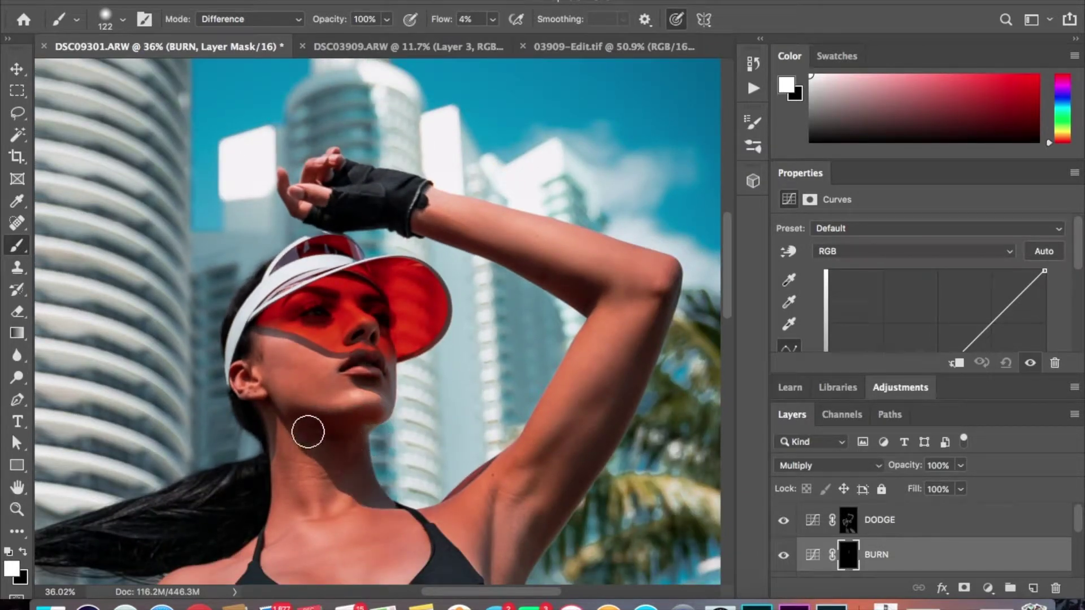
pyautogui.click(786, 555)
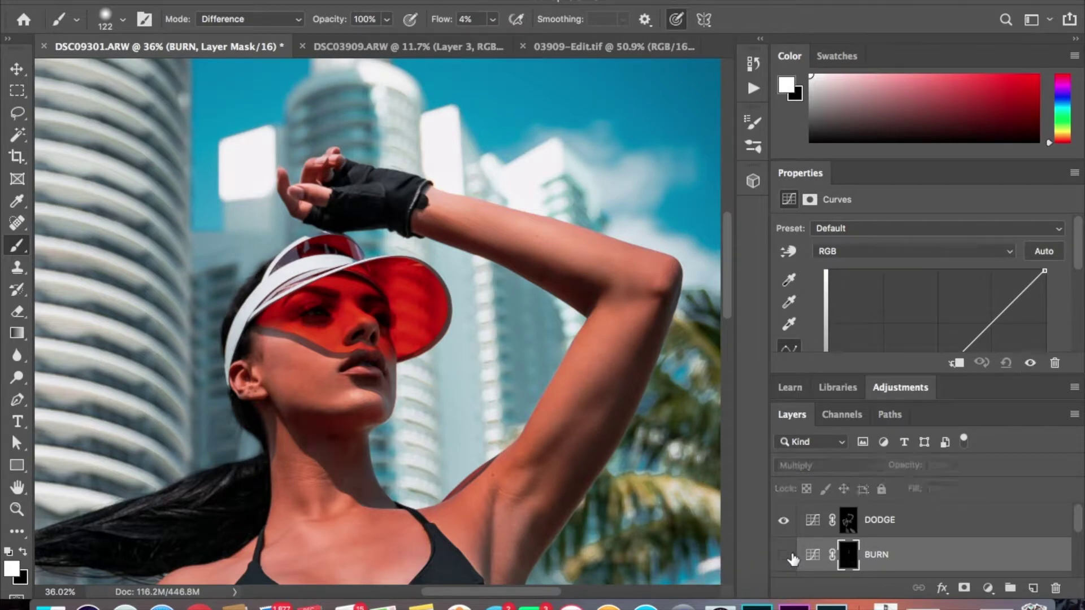
pyautogui.click(788, 555)
pyautogui.click(788, 554)
pyautogui.click(788, 555)
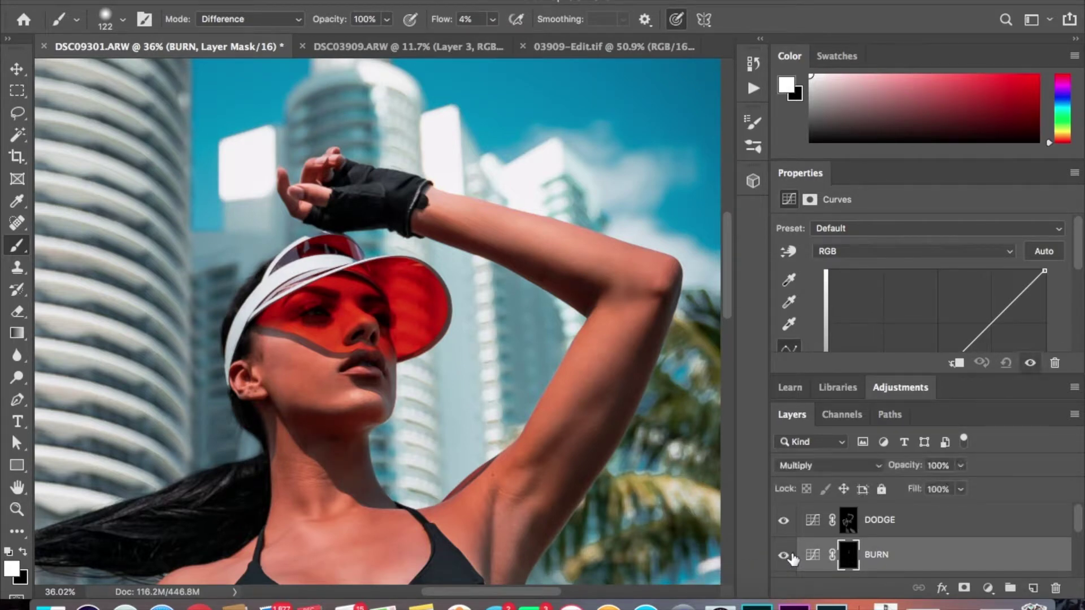
# Darken the hair behind the neck and the edges of the raised arm down to the armpit on the BURN mask.
pyautogui.scroll(-3, 644, 458)
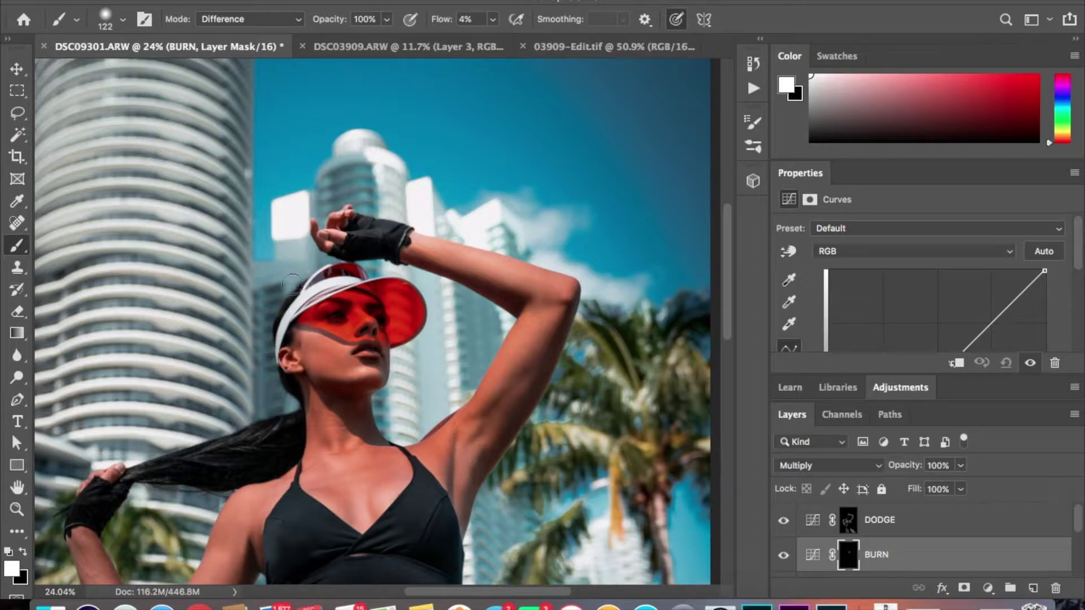
pyautogui.moveTo(268, 383)
pyautogui.mouseDown()
pyautogui.moveTo(284, 413)
pyautogui.moveTo(264, 356)
pyautogui.moveTo(299, 400)
pyautogui.mouseUp()
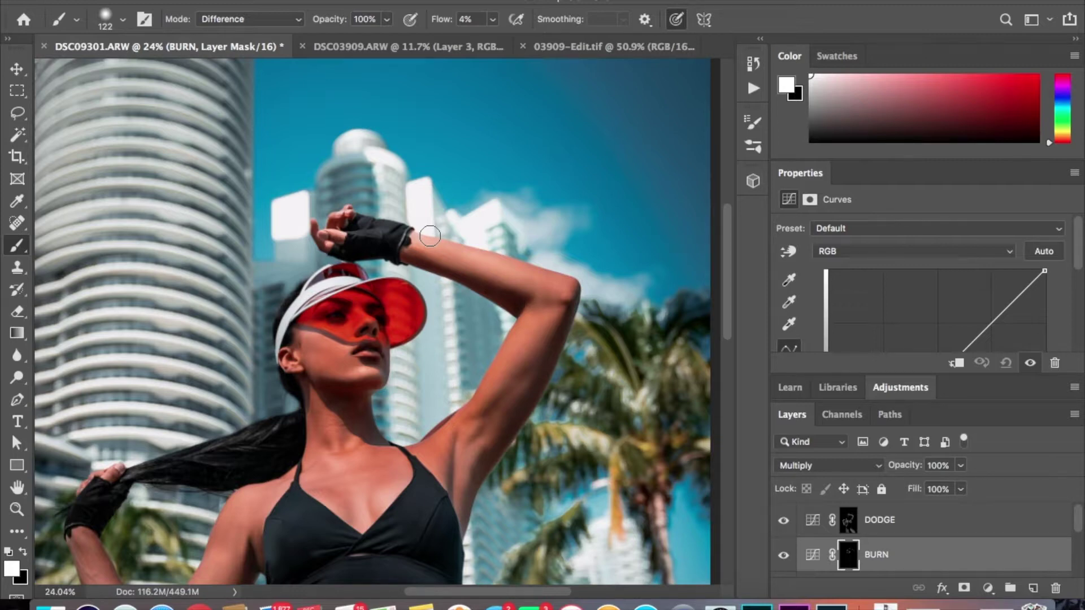
pyautogui.moveTo(474, 299)
pyautogui.mouseDown()
pyautogui.moveTo(514, 312)
pyautogui.moveTo(494, 355)
pyautogui.mouseUp()
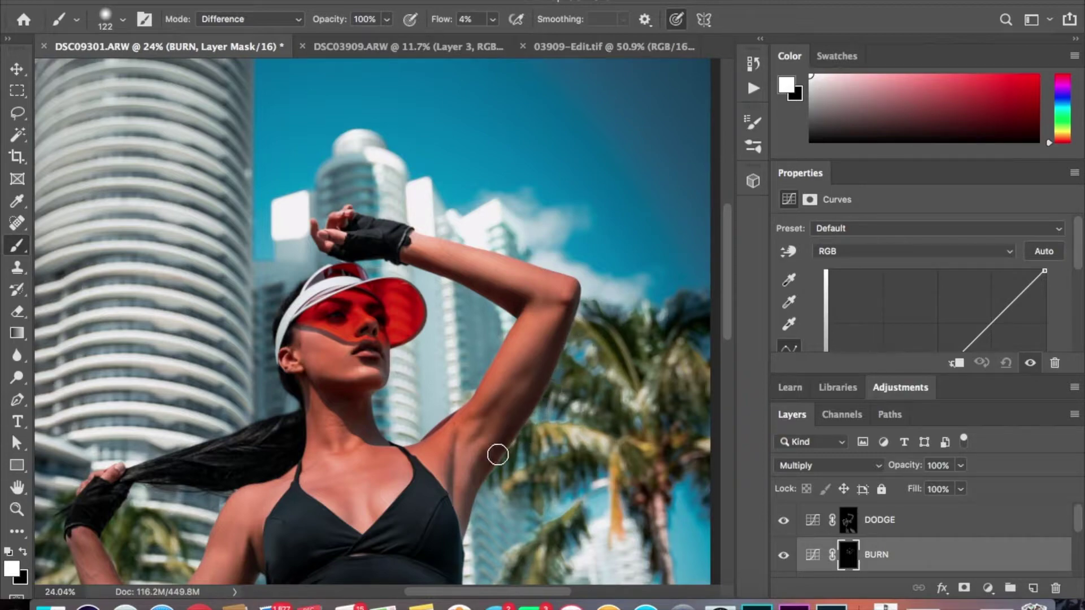
pyautogui.moveTo(498, 455)
pyautogui.mouseDown()
pyautogui.moveTo(459, 503)
pyautogui.moveTo(460, 525)
pyautogui.moveTo(547, 439)
pyautogui.mouseUp()
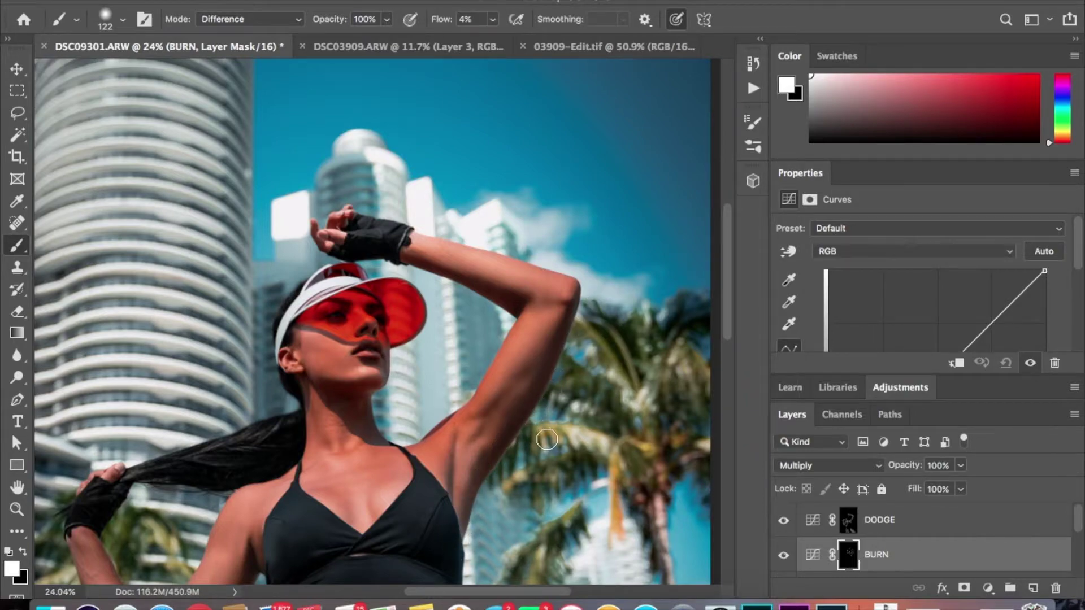
# Darken the lowered arm and the adjacent side of the torso on the BURN mask, enlarging the brush to 215 pixels.
pyautogui.scroll(-6, 547, 439)
pyautogui.scroll(2, 547, 439)
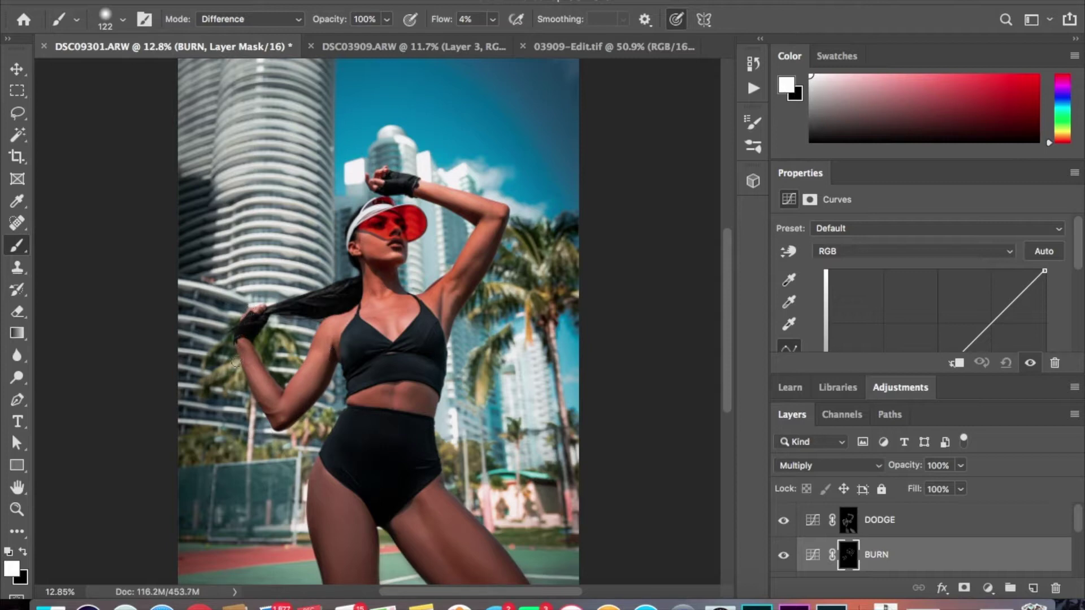
pyautogui.moveTo(235, 361); pyautogui.dragTo(269, 419)
pyautogui.moveTo(340, 367)
pyautogui.mouseDown()
pyautogui.moveTo(345, 398)
pyautogui.moveTo(314, 478)
pyautogui.moveTo(319, 464)
pyautogui.mouseUp()
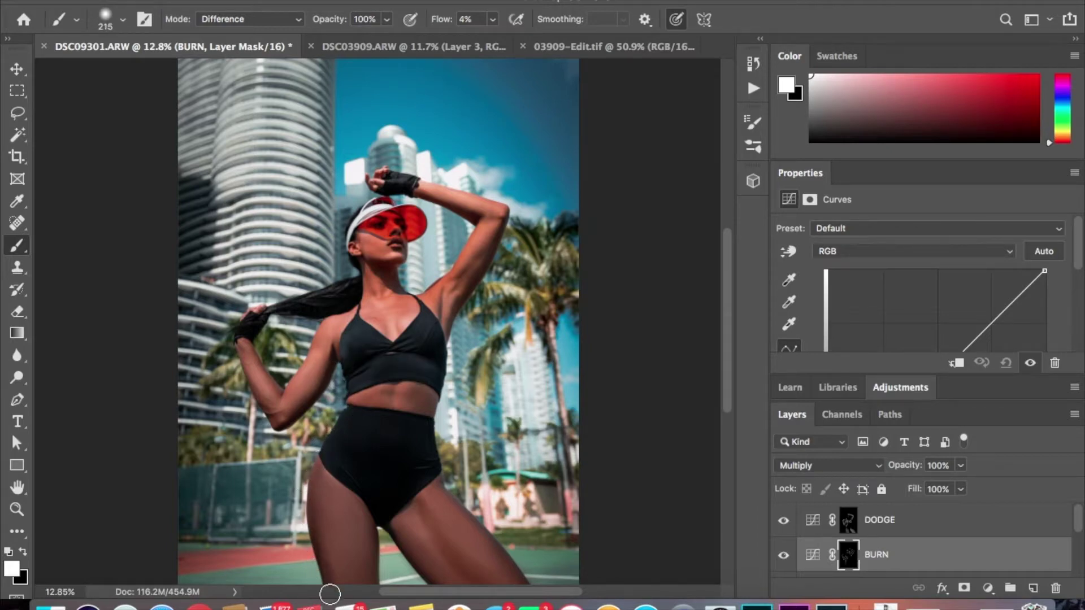
# Darken both sides of the waist, the edges of the outstretched thigh and the raised forearm on the BURN mask.
pyautogui.moveTo(344, 387)
pyautogui.mouseDown()
pyautogui.moveTo(344, 435)
pyautogui.moveTo(344, 359)
pyautogui.moveTo(339, 423)
pyautogui.mouseUp()
pyautogui.moveTo(390, 532); pyautogui.dragTo(444, 604)
pyautogui.moveTo(444, 485); pyautogui.dragTo(543, 602)
pyautogui.moveTo(445, 394)
pyautogui.mouseDown()
pyautogui.moveTo(435, 451)
pyautogui.moveTo(443, 331)
pyautogui.moveTo(435, 419)
pyautogui.mouseUp()
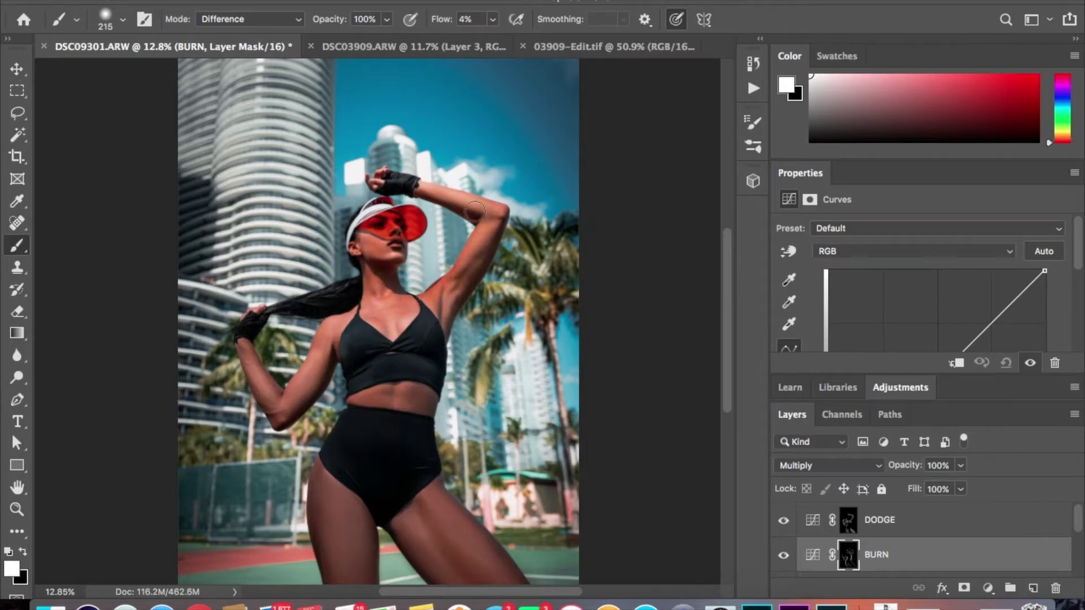
pyautogui.moveTo(474, 211)
pyautogui.mouseDown()
pyautogui.moveTo(395, 192)
pyautogui.moveTo(371, 170)
pyautogui.mouseUp()
# Compare the photo with the BURN layer hidden and shown.
pyautogui.click(784, 556)
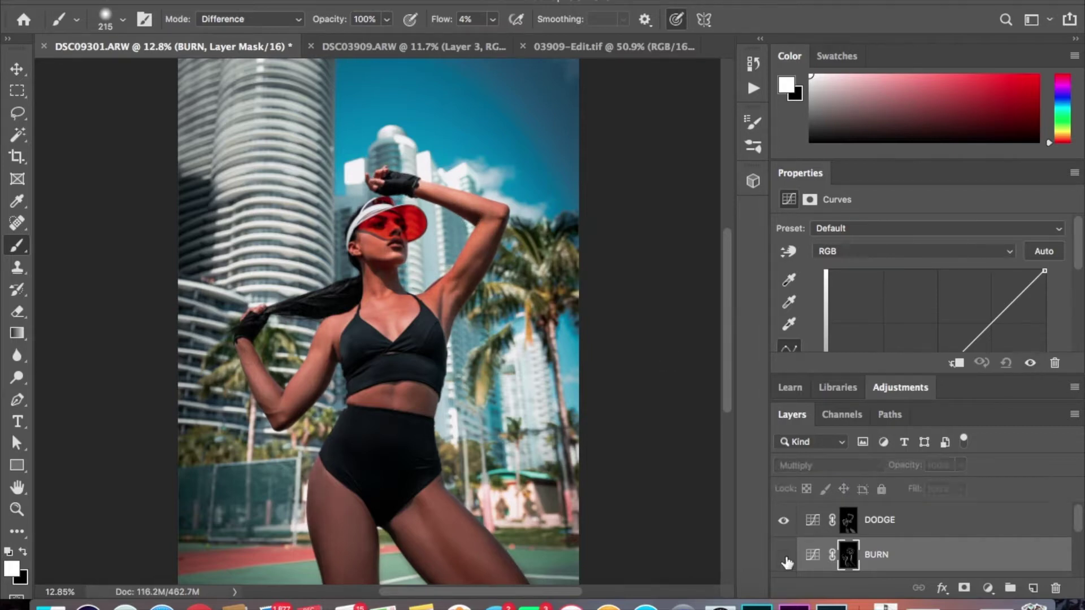
pyautogui.click(783, 556)
pyautogui.click(783, 556)
pyautogui.click(784, 556)
pyautogui.click(784, 555)
pyautogui.click(784, 556)
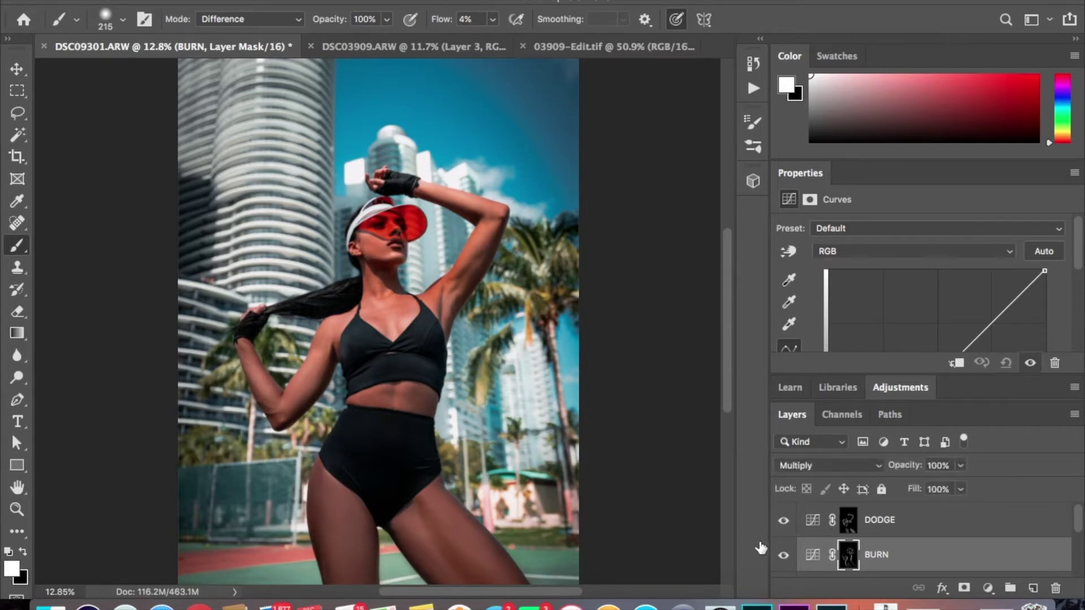
# Darken the contours of the model's chest on the BURN mask, with the brush reduced to 100 pixels.
pyautogui.scroll(5, 636, 441)
pyautogui.scroll(-5, 636, 442)
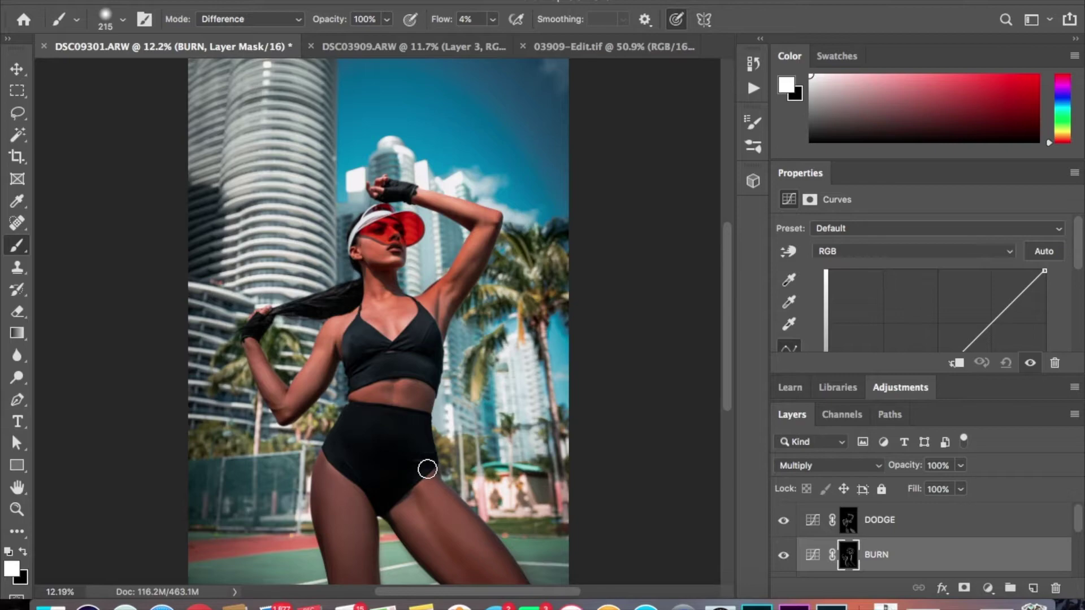
pyautogui.scroll(10, 428, 469)
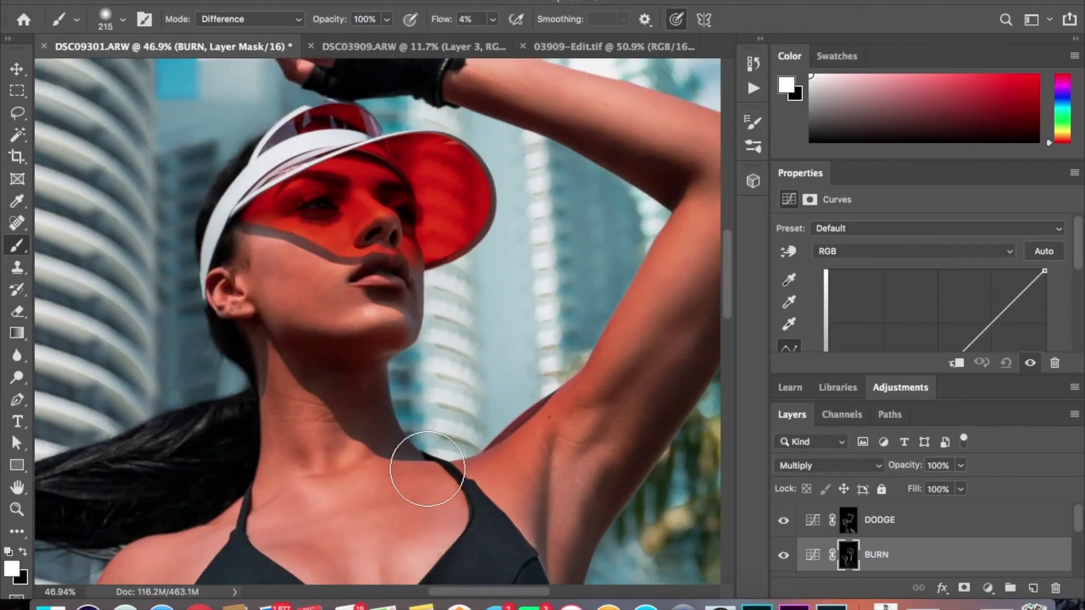
pyautogui.scroll(-5, 427, 468)
pyautogui.moveTo(382, 384); pyautogui.dragTo(355, 391)
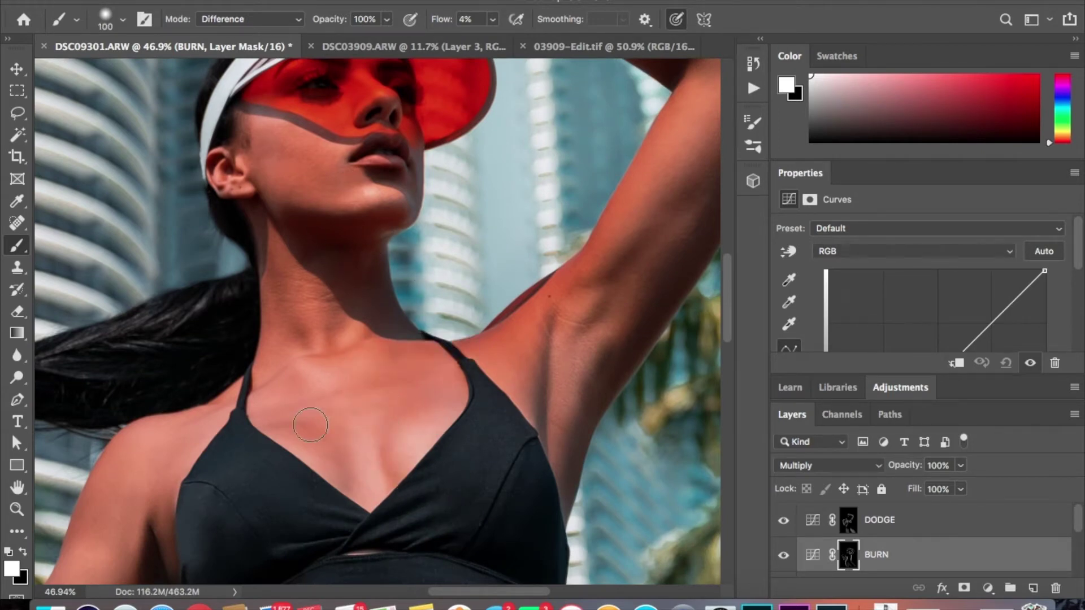
pyautogui.scroll(-5, 566, 407)
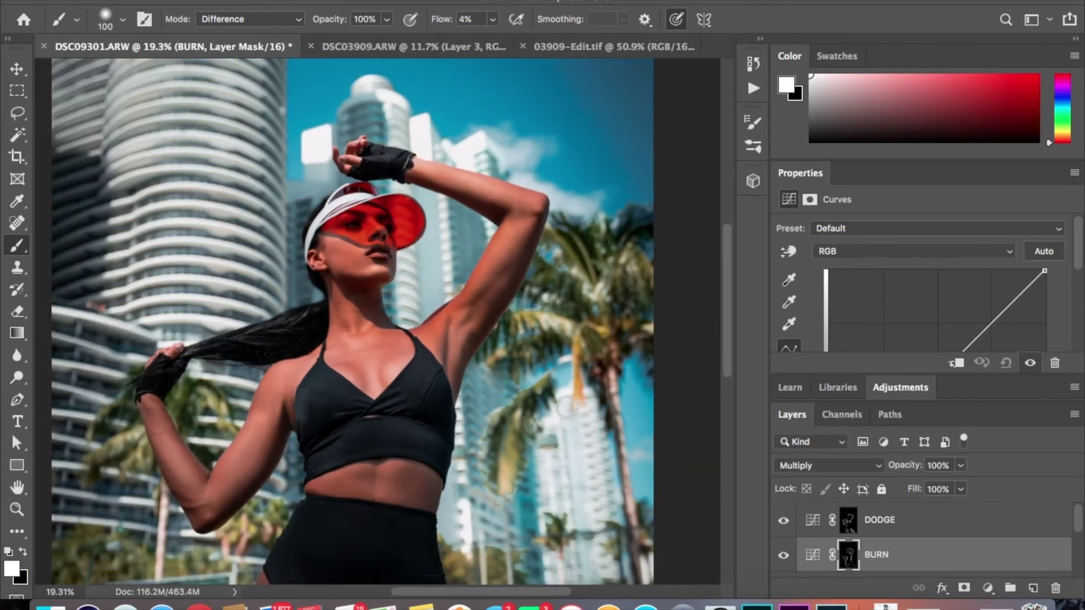
# Darken the lowered arm's shoulder with a 236-pixel brush and the side of the face with a 140-pixel brush on the BURN mask.
pyautogui.scroll(-4, 535, 329)
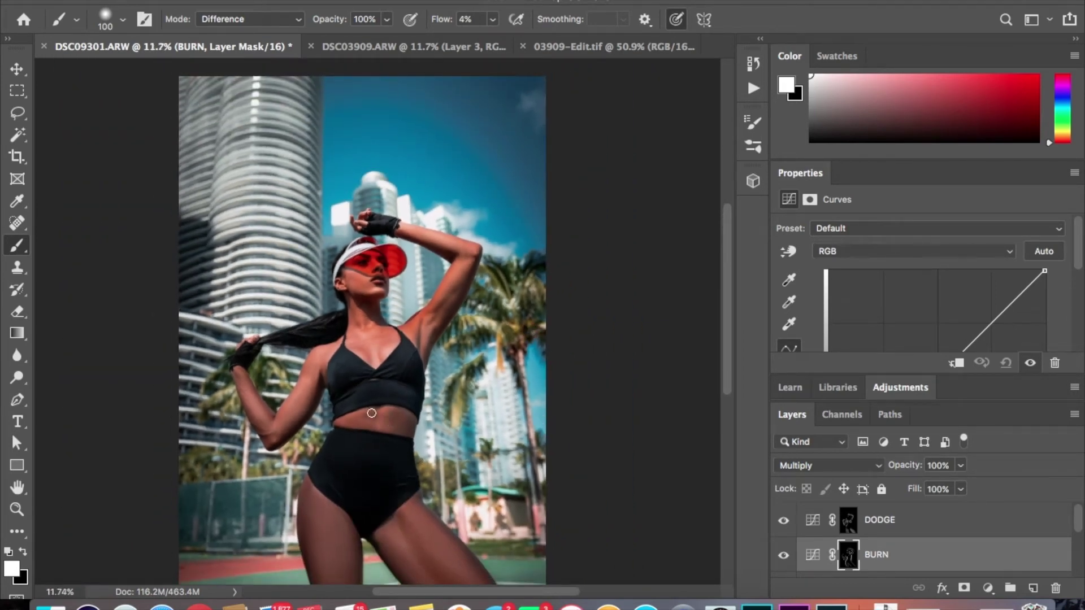
pyautogui.rightClick(329, 404)
pyautogui.moveTo(301, 403); pyautogui.dragTo(311, 404)
pyautogui.scroll(3, 314, 361)
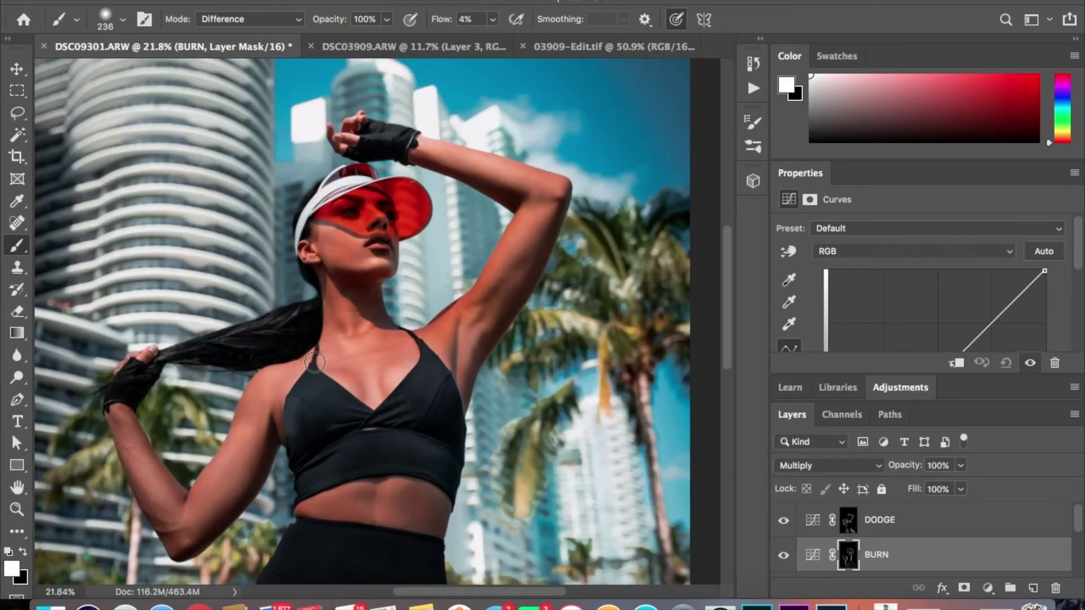
pyautogui.moveTo(286, 358)
pyautogui.mouseDown()
pyautogui.moveTo(294, 364)
pyautogui.moveTo(213, 461)
pyautogui.moveTo(227, 437)
pyautogui.moveTo(174, 476)
pyautogui.moveTo(242, 404)
pyautogui.mouseUp()
pyautogui.moveTo(520, 247); pyautogui.dragTo(502, 247)
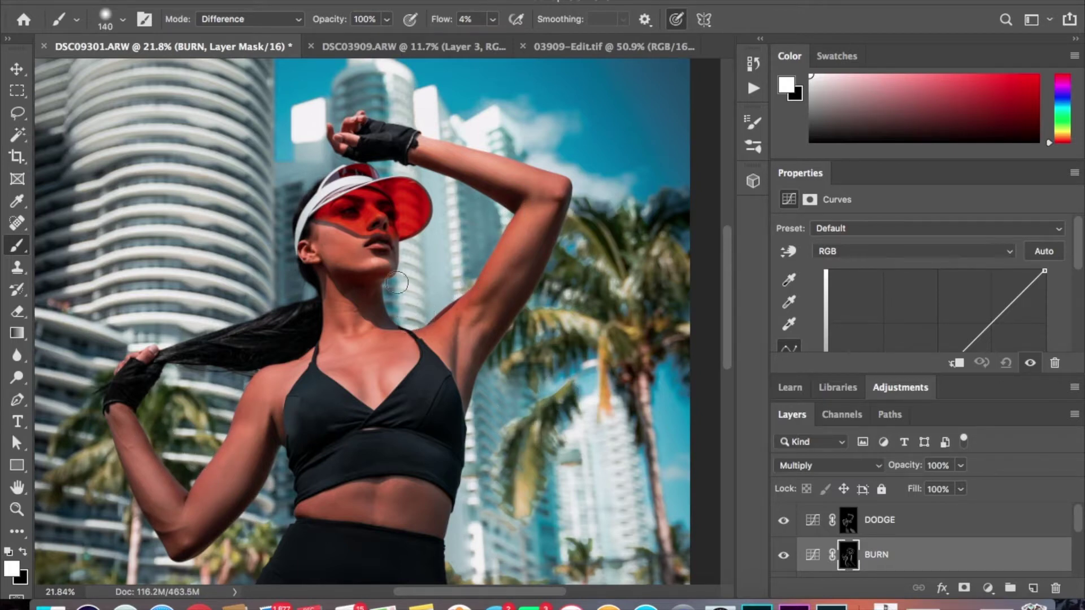
pyautogui.moveTo(313, 256)
pyautogui.mouseDown()
pyautogui.moveTo(309, 243)
pyautogui.moveTo(355, 299)
pyautogui.moveTo(310, 231)
pyautogui.moveTo(306, 247)
pyautogui.mouseUp()
# Group the DODGE and BURN layers together.
pyautogui.scroll(-5, 185, 357)
pyautogui.scroll(1, 185, 356)
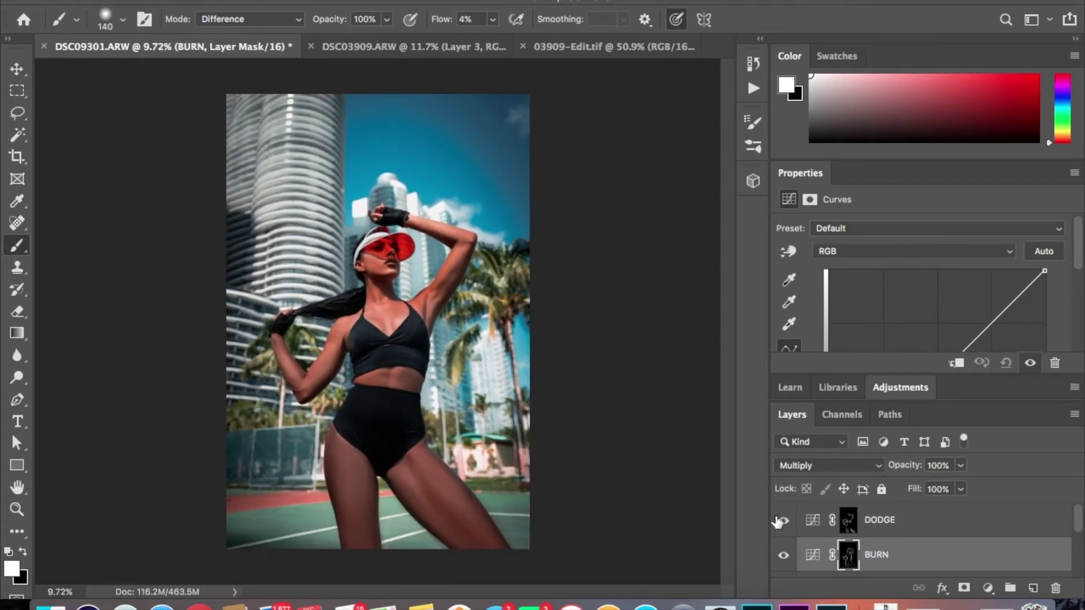
pyautogui.keyDown('shift'); pyautogui.click(891, 523); pyautogui.keyUp('shift')
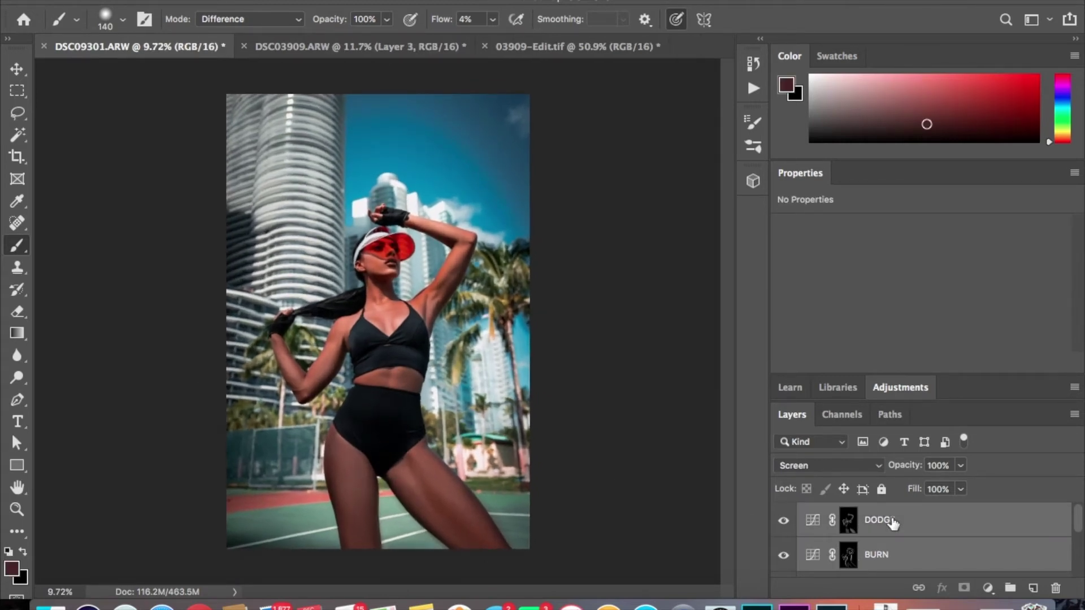
pyautogui.hotkey('ctrl', 'g')
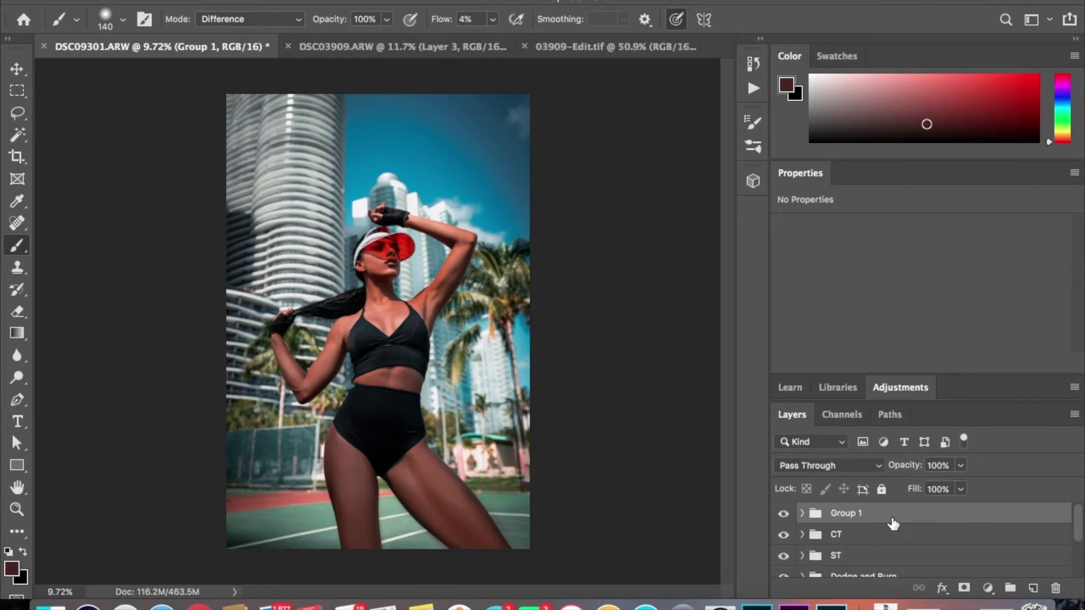
# Compare the whole photo with the new dodge-and-burn group hidden and shown, leaving the group visible.
pyautogui.click(784, 514)
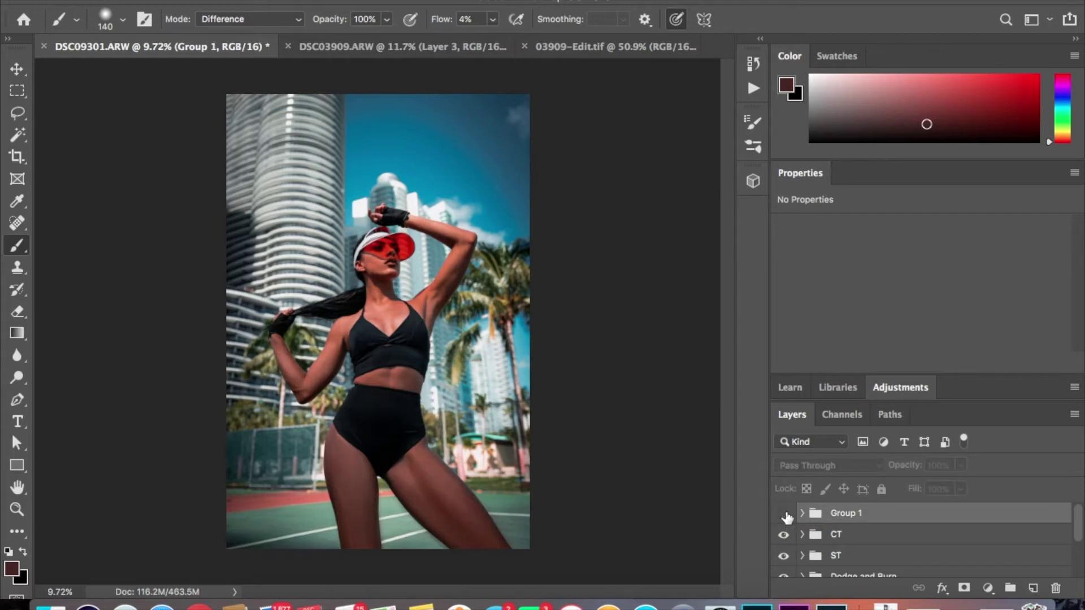
pyautogui.click(784, 514)
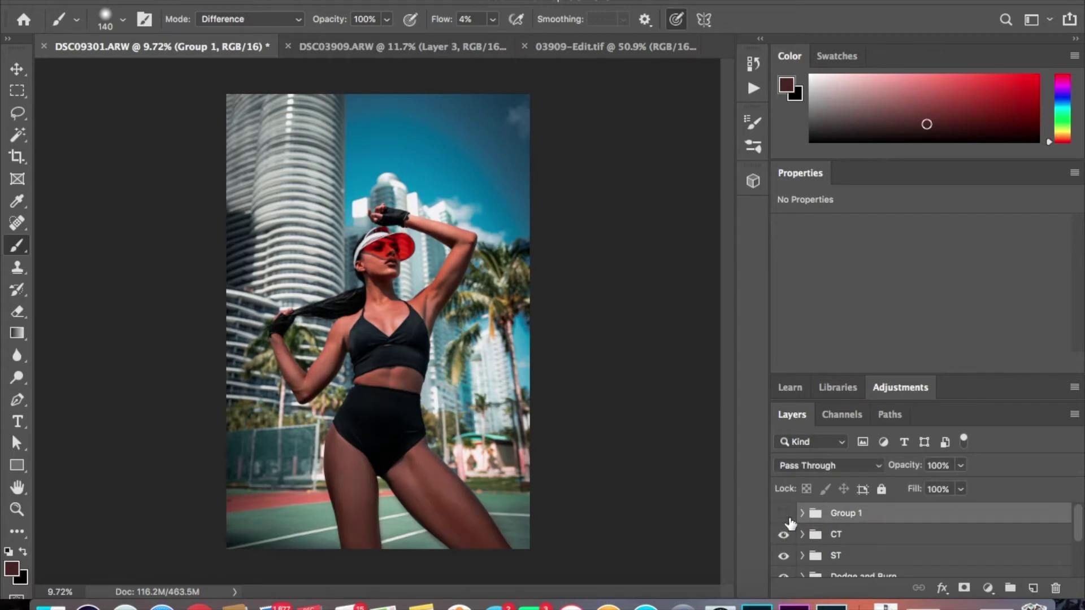
pyautogui.click(783, 514)
pyautogui.click(784, 514)
pyautogui.click(784, 514)
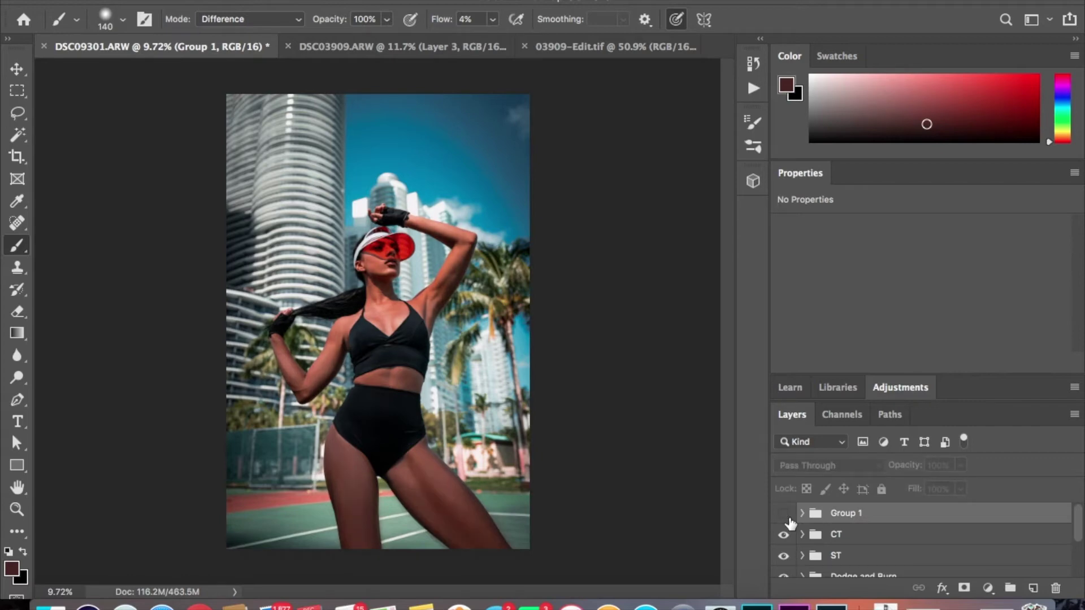
pyautogui.click(784, 514)
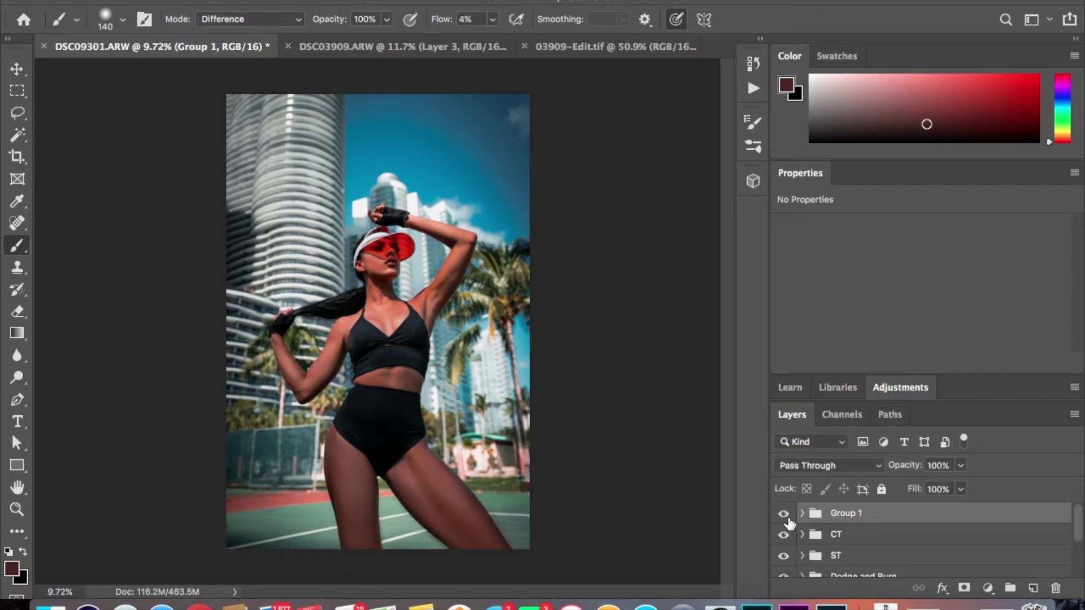
pyautogui.click(785, 516)
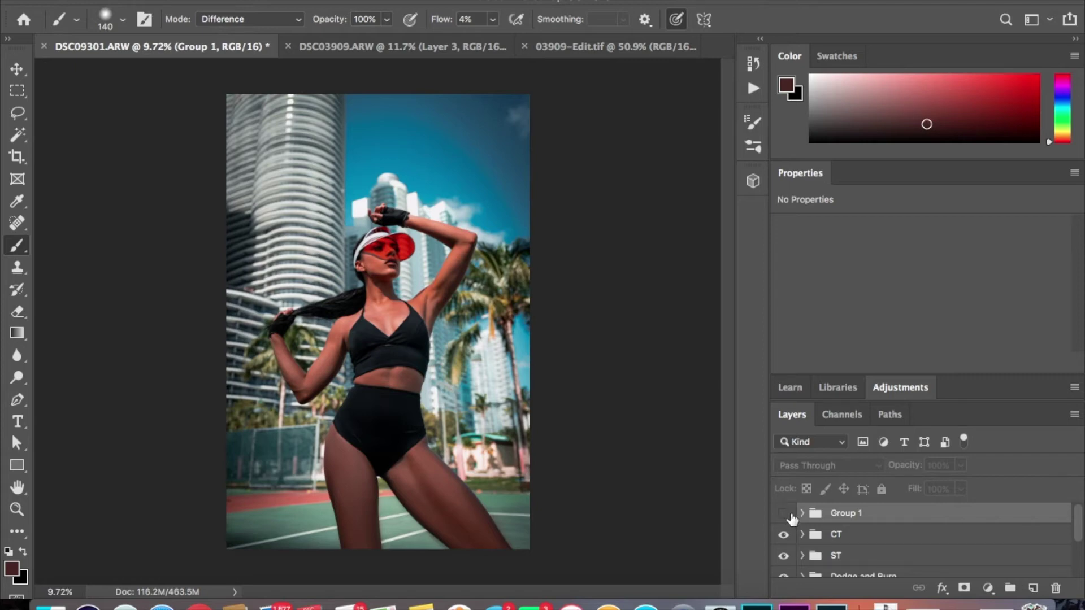
pyautogui.click(785, 516)
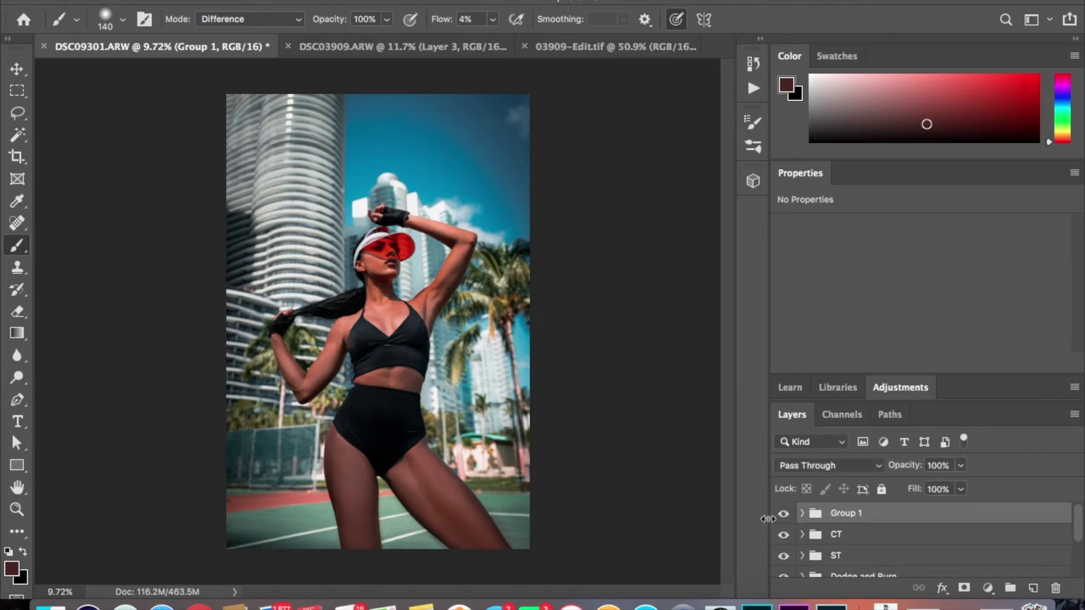